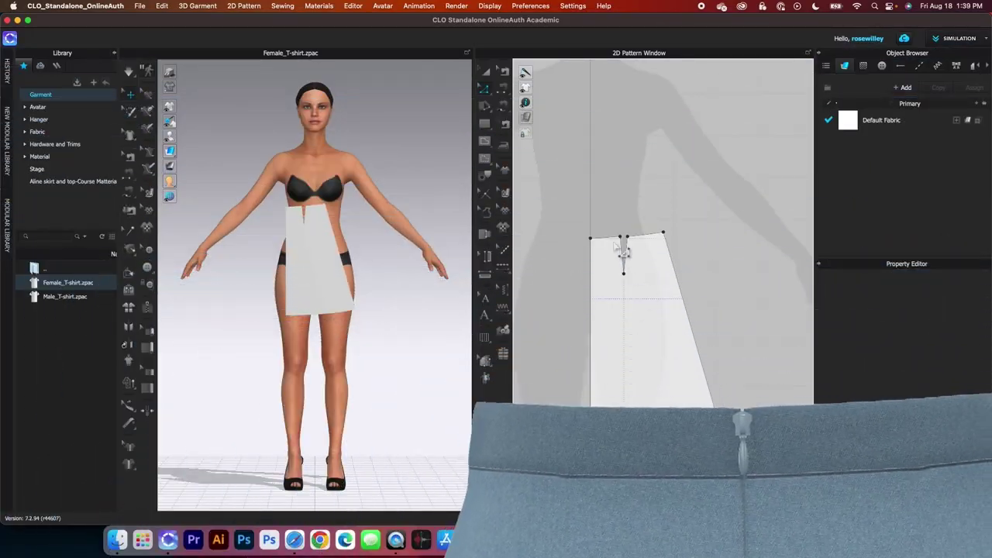
# - Measure the combined length of the two waistline segments on either side of the skirt pattern's dart
pyautogui.scroll(2, 618, 251)
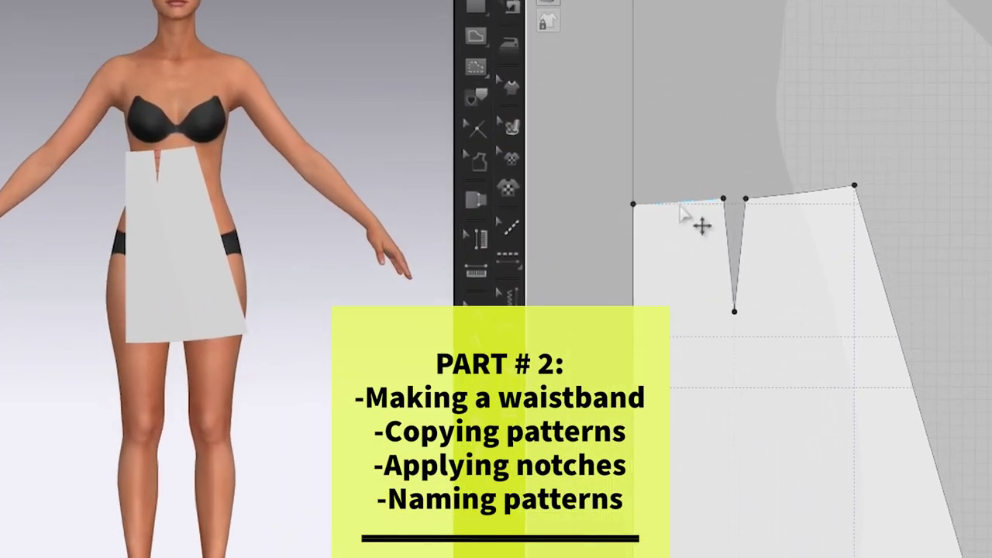
pyautogui.click(682, 207)
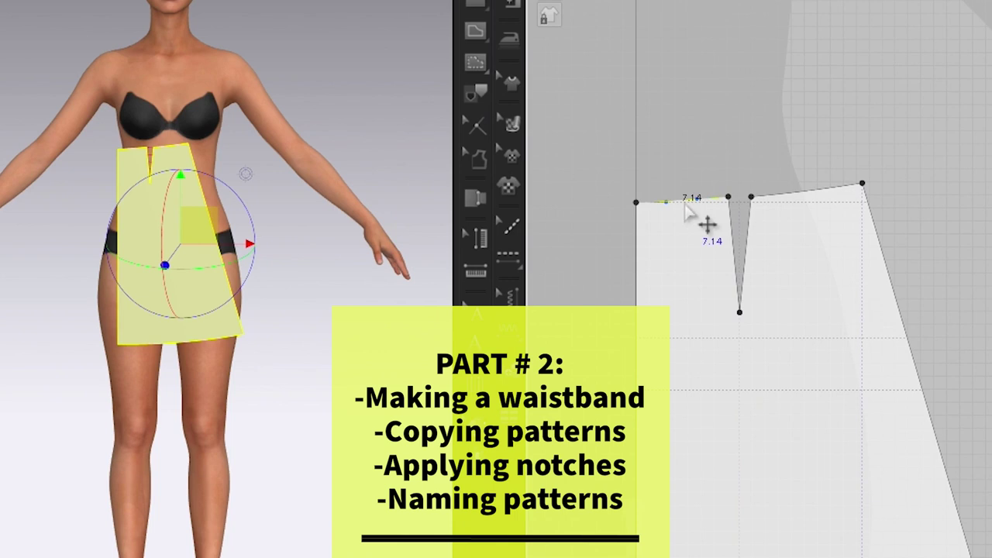
pyautogui.keyDown('shift'); pyautogui.click(814, 194); pyautogui.keyUp('shift')
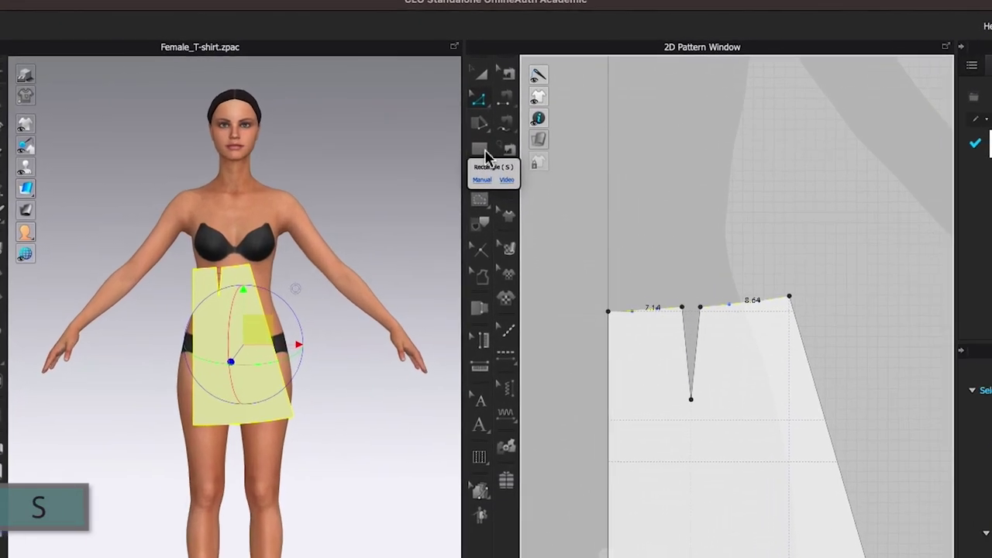
# - Create a rectangular waistband pattern 15.78 cm wide and 6 cm high above the skirt pattern
pyautogui.click(485, 125)
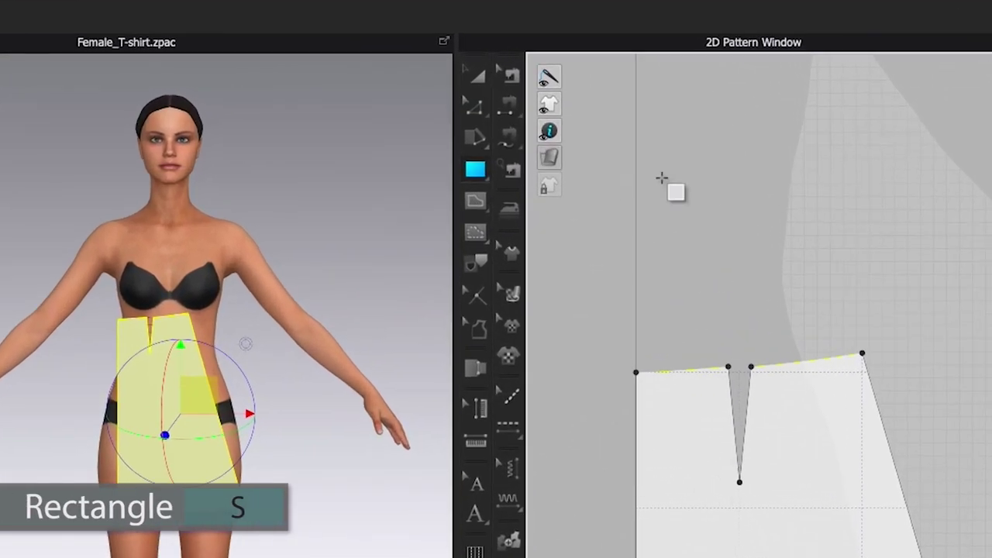
pyautogui.click(778, 235)
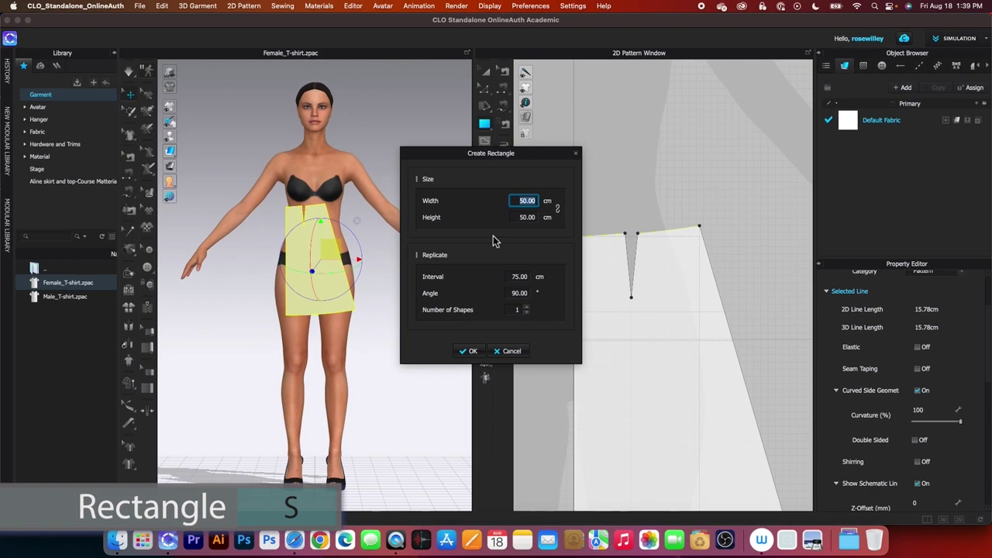
pyautogui.write('15.78')
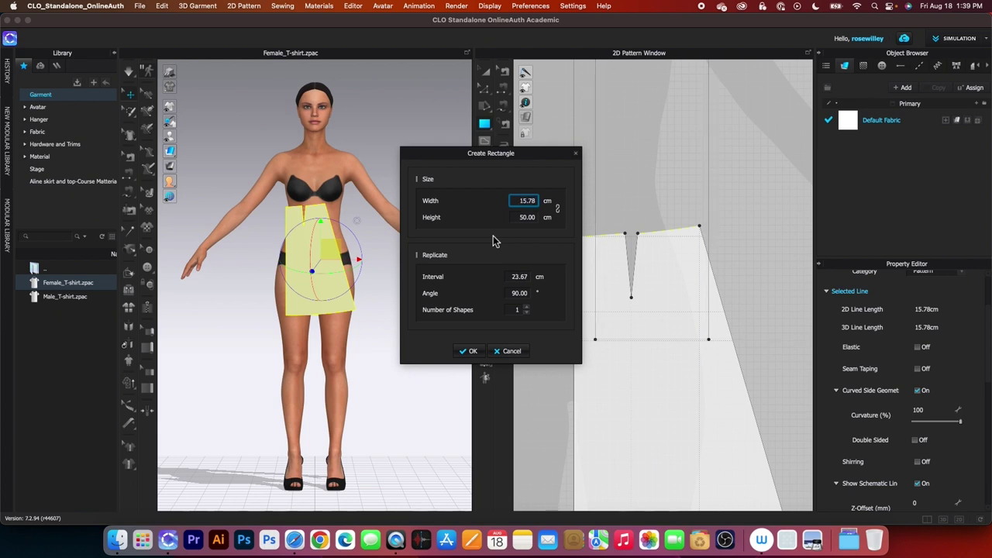
pyautogui.press('Tab')
pyautogui.write('6')
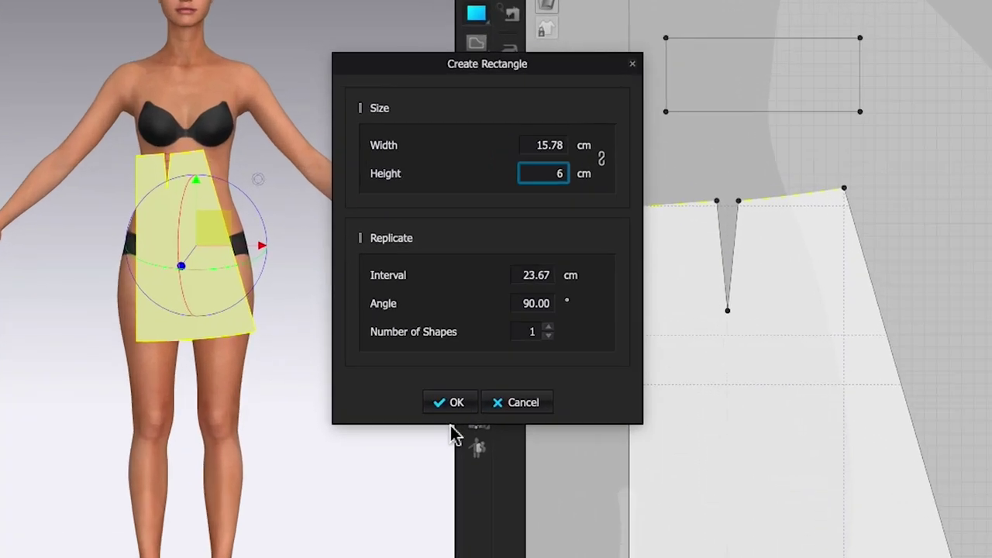
pyautogui.click(453, 405)
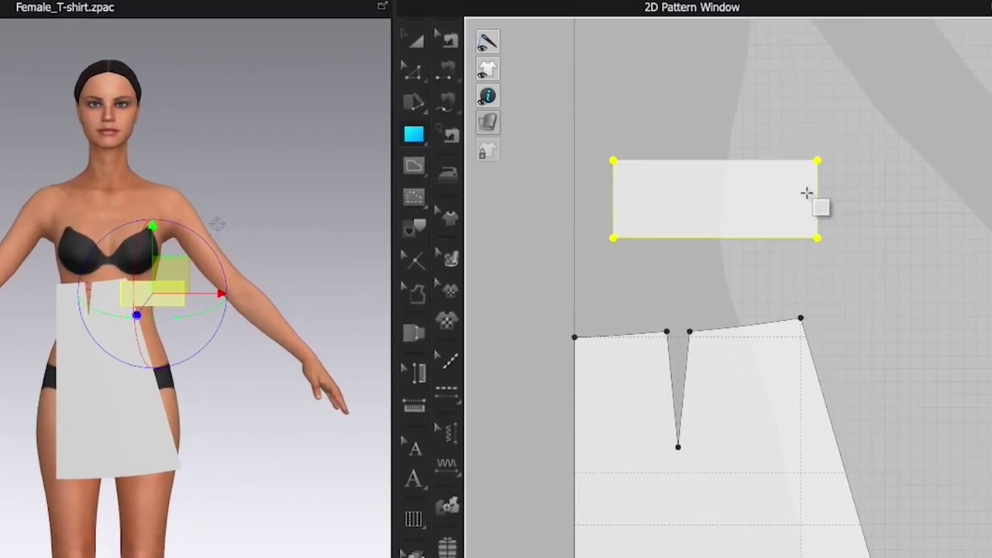
# - Offset the waistband rectangle's top edge as one internal line at a distance of 1.25 cm
pyautogui.click(414, 76)
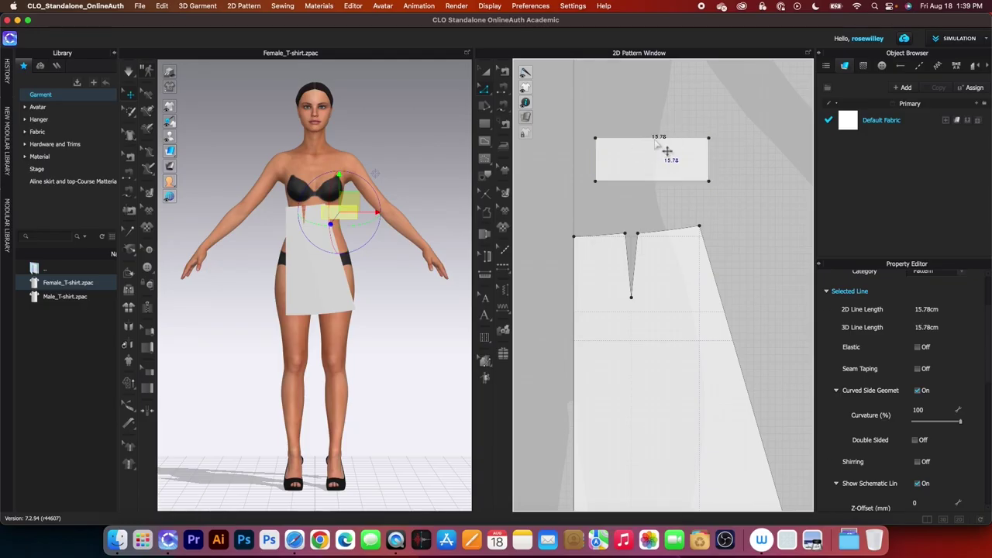
pyautogui.rightClick(656, 142)
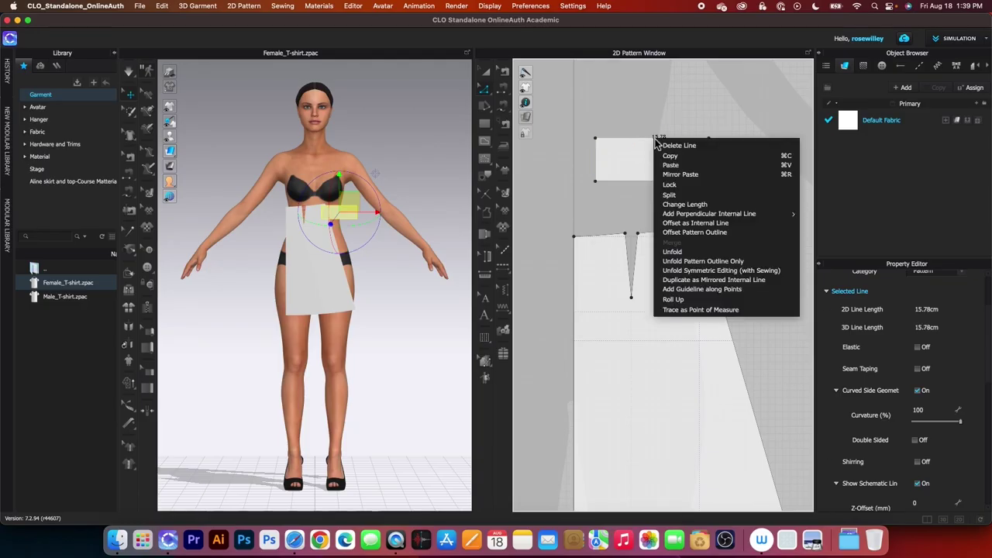
pyautogui.click(695, 223)
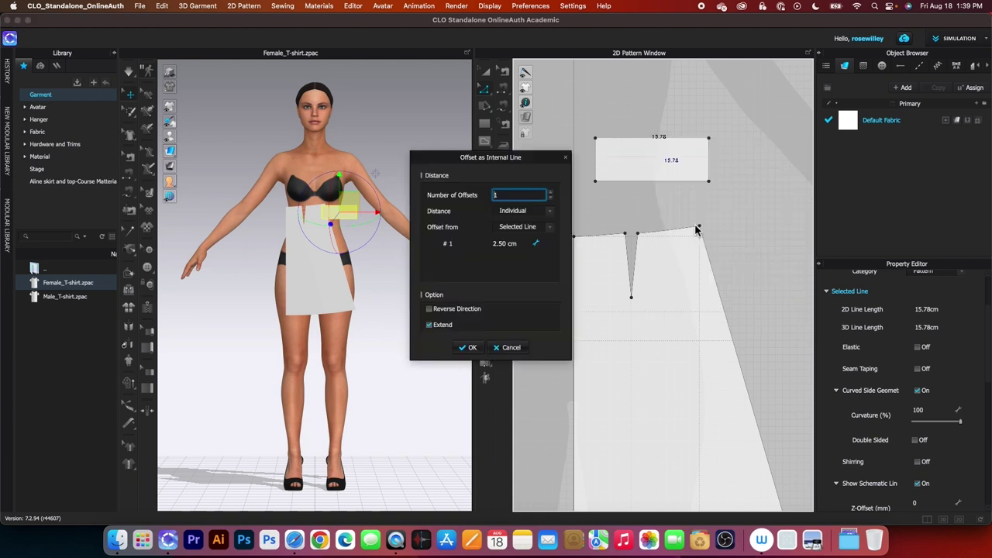
pyautogui.click(505, 245)
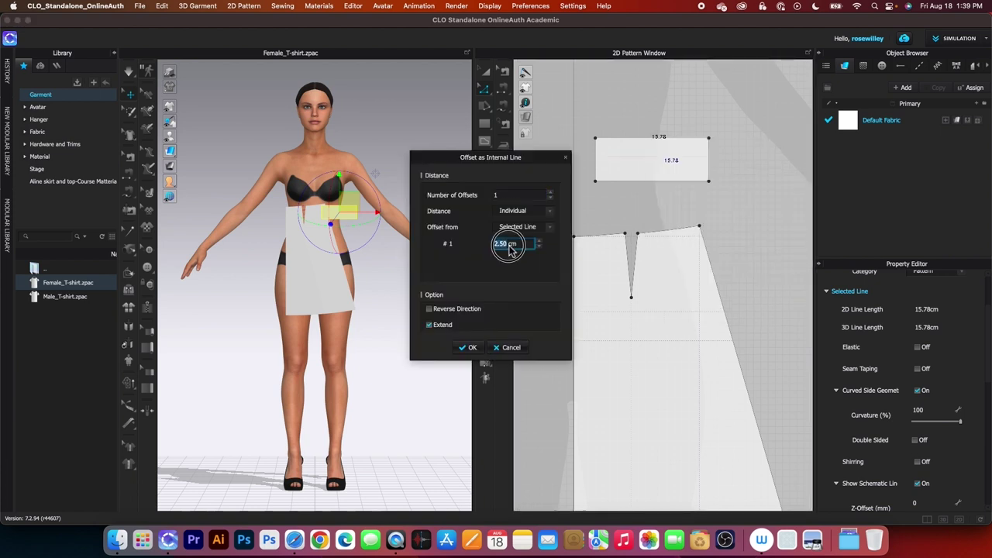
pyautogui.write('1.2')
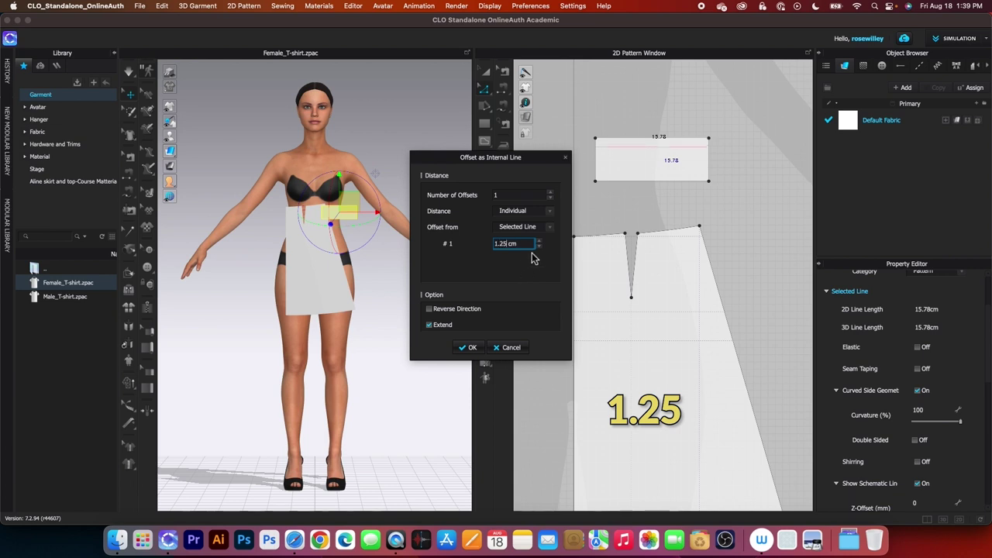
pyautogui.click(474, 349)
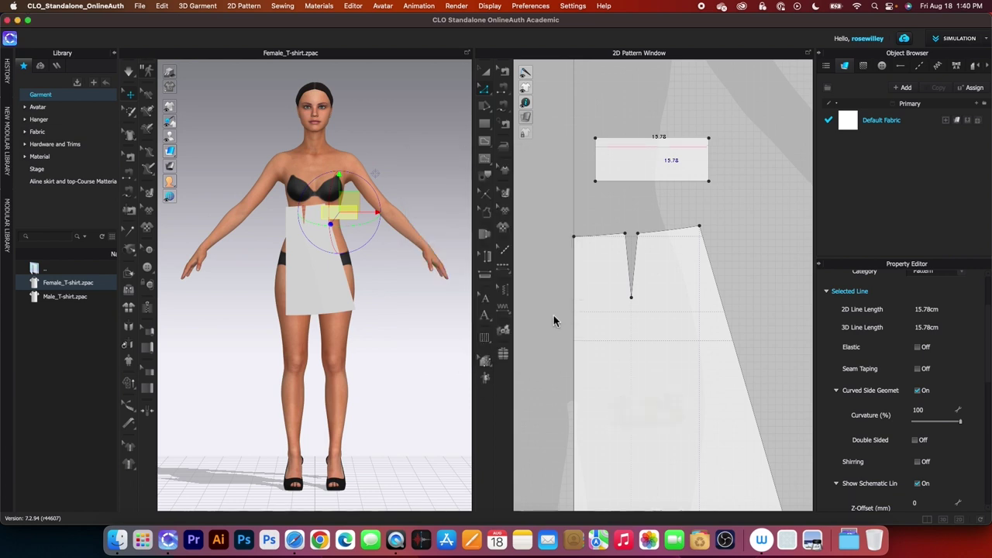
# - Offset the waistband rectangle's right side edge as one internal line at a distance of 0.7 cm
pyautogui.click(710, 165)
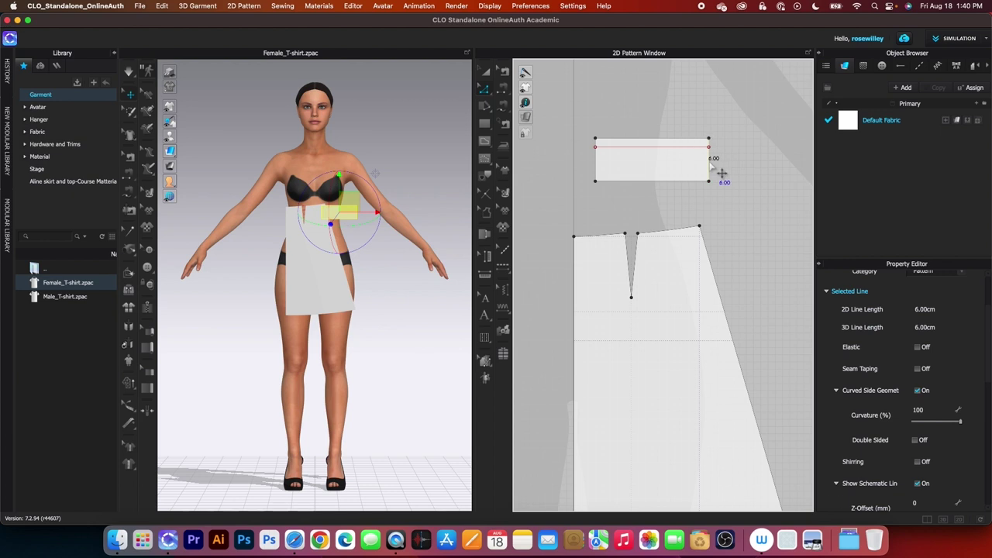
pyautogui.rightClick(710, 162)
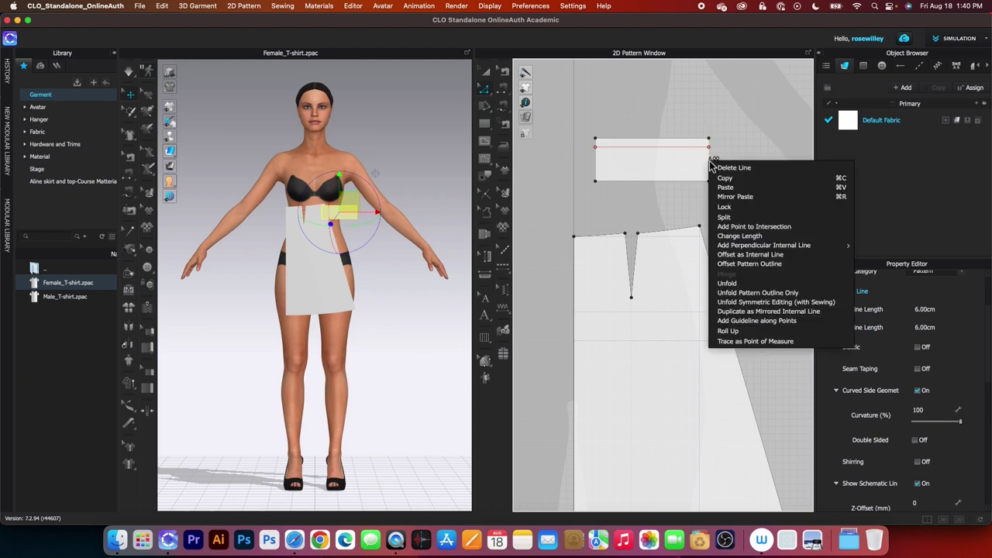
pyautogui.click(770, 257)
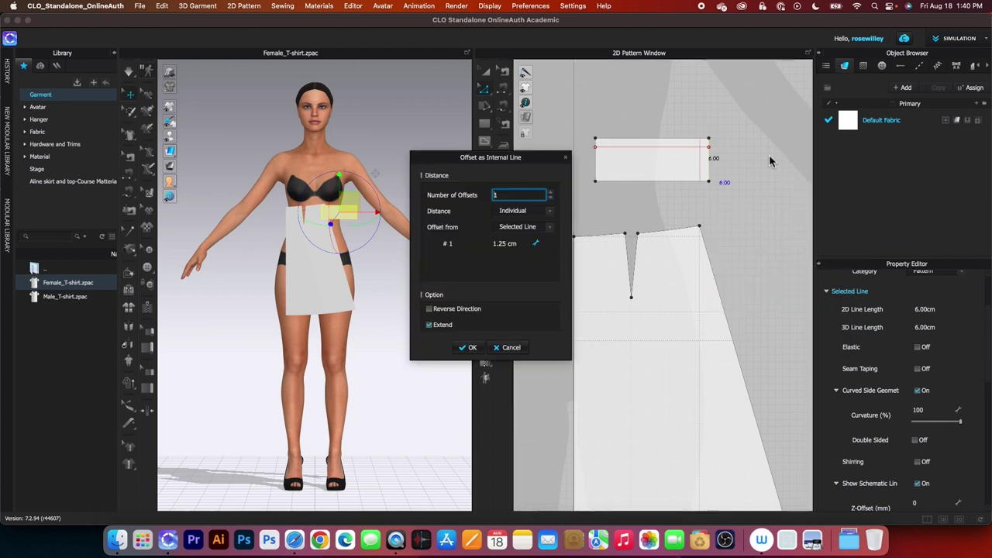
pyautogui.doubleClick(504, 245)
pyautogui.write('.7')
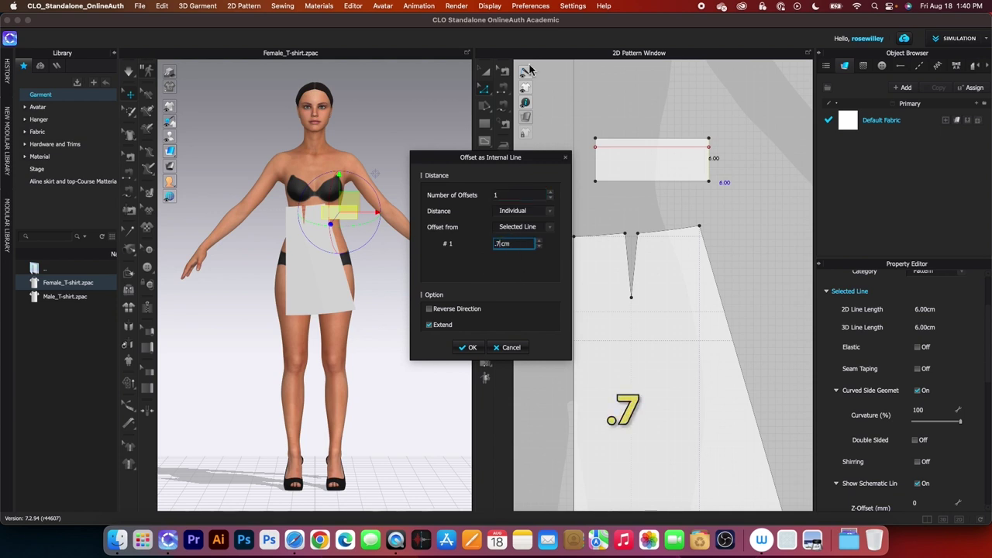
pyautogui.click(473, 350)
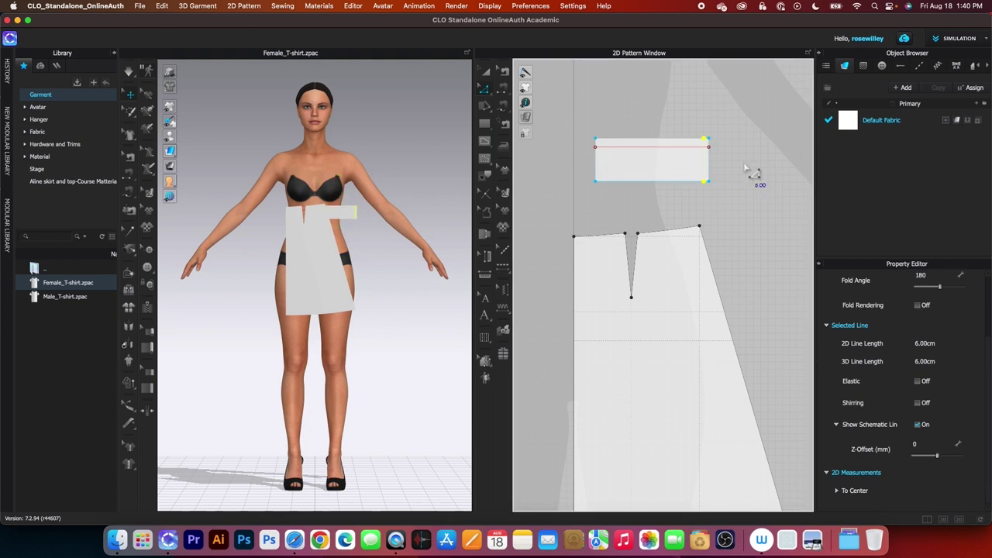
# - Draw an internal line from the horizontal guide's left end to the top of the vertical guide on the waistband
pyautogui.scroll(2, 688, 112)
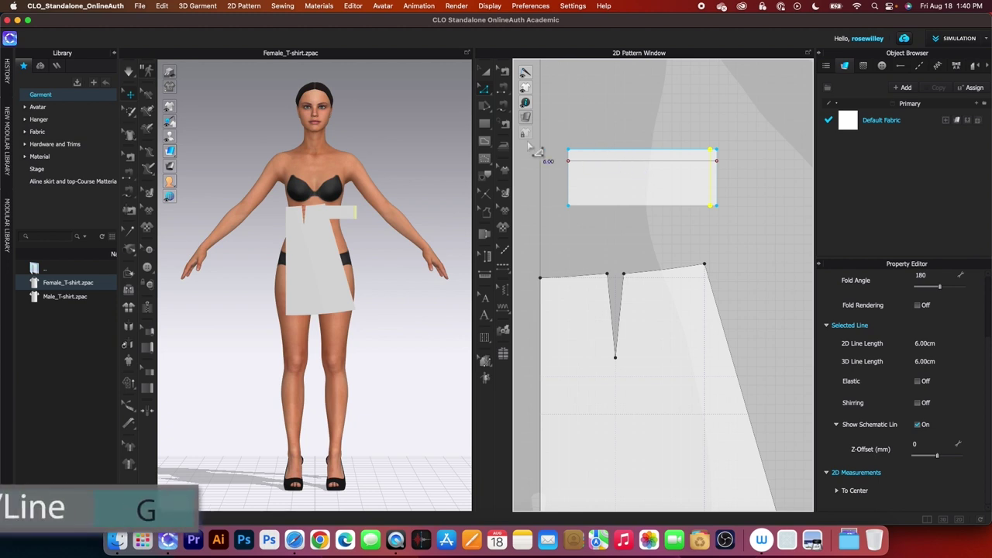
pyautogui.click(485, 146)
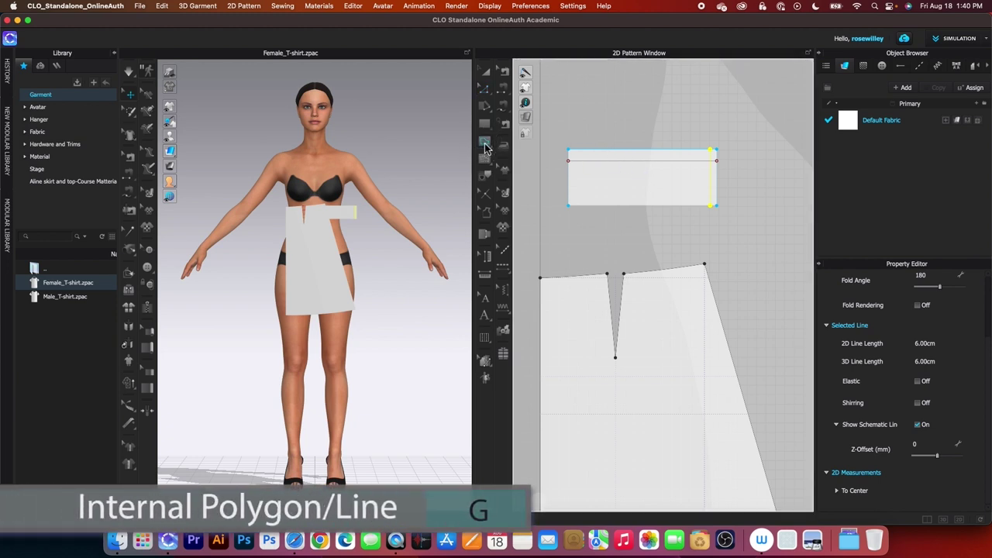
pyautogui.click(568, 160)
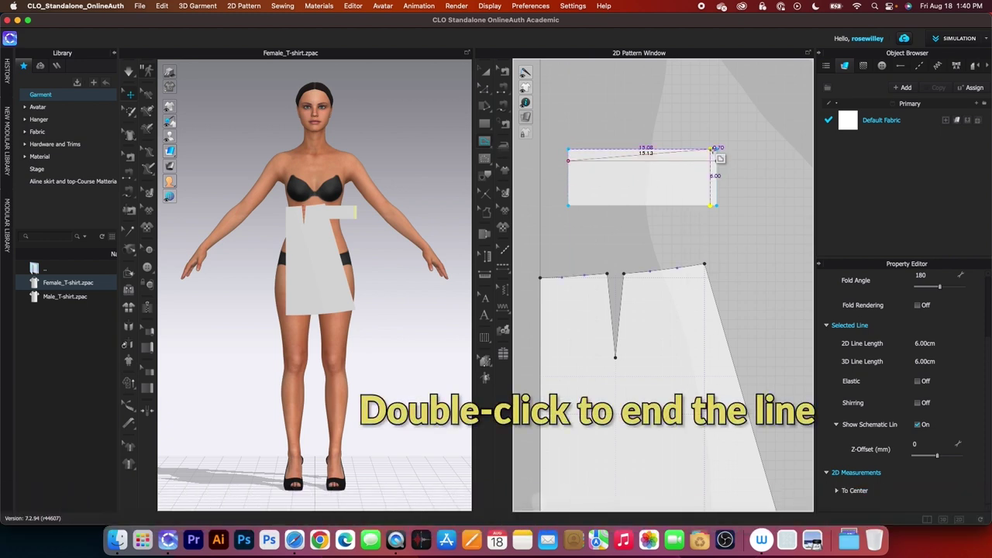
pyautogui.doubleClick(712, 148)
# - Bend the waistband's diagonal internal line into a slight downward curve with Edit Curvature
pyautogui.scroll(2, 665, 137)
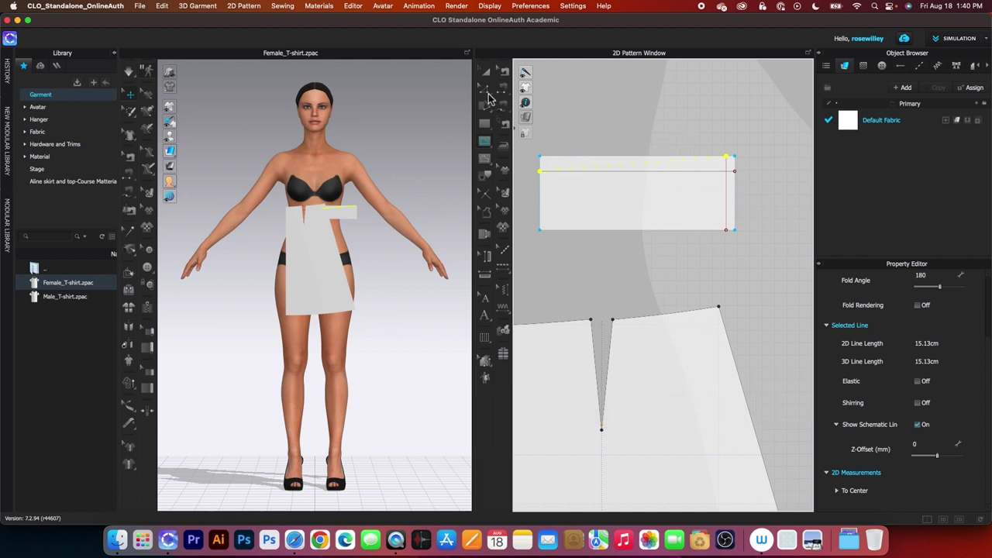
pyautogui.click(489, 98)
pyautogui.click(535, 114)
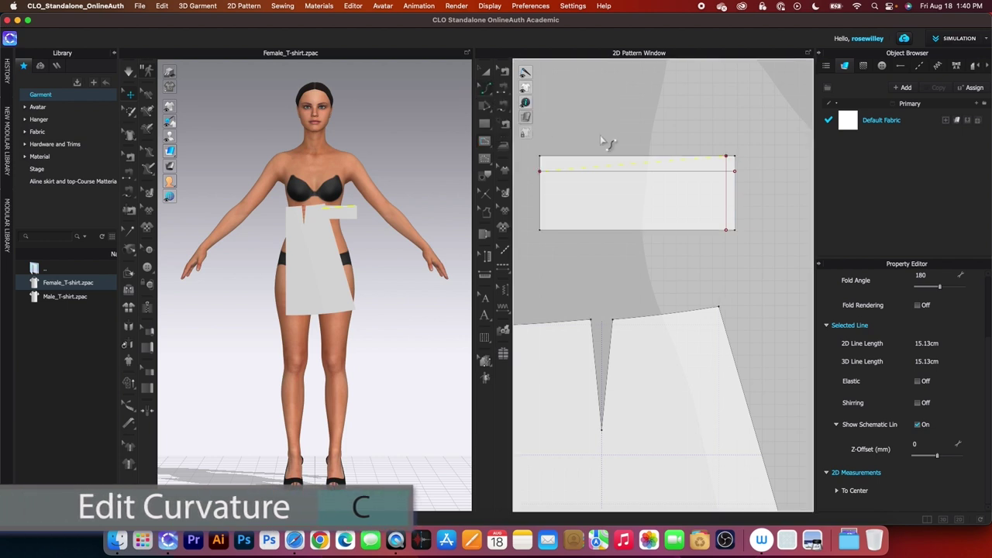
pyautogui.click(646, 168)
pyautogui.moveTo(646, 168)
pyautogui.mouseDown()
pyautogui.moveTo(636, 162)
pyautogui.moveTo(644, 166)
pyautogui.mouseUp()
pyautogui.scroll(-1, 644, 171)
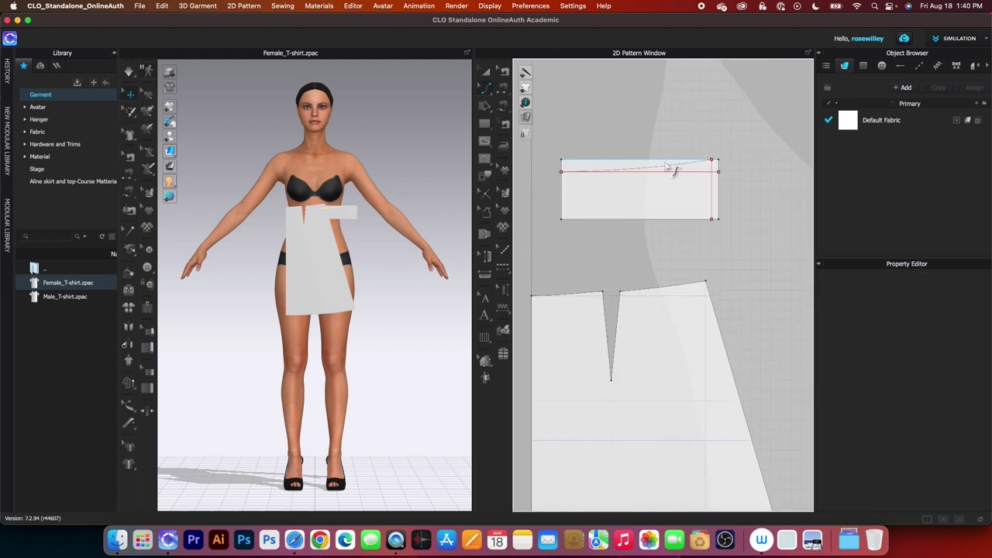
# - Cut the waistband along the curved internal line and delete the separated upper sliver
pyautogui.press('a')
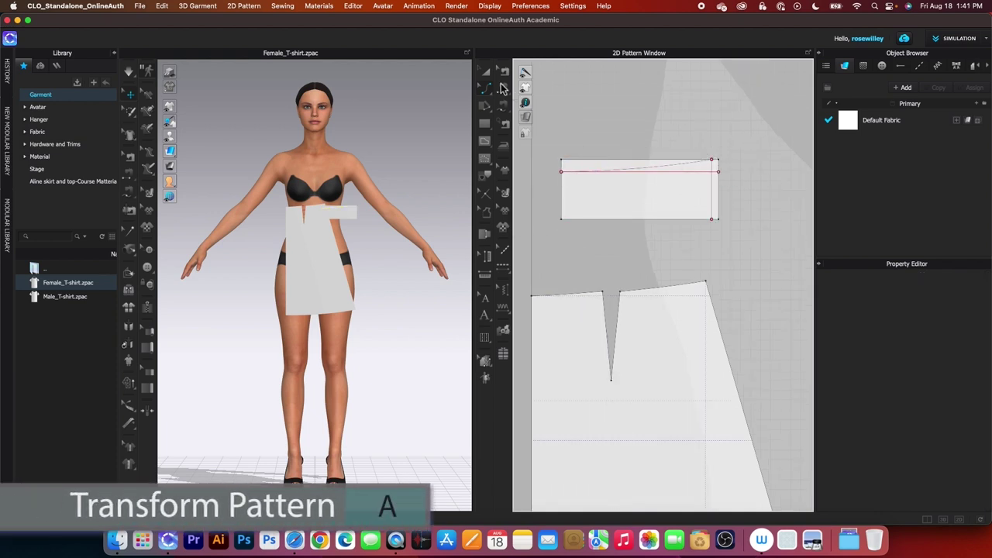
pyautogui.click(667, 168)
pyautogui.rightClick(666, 168)
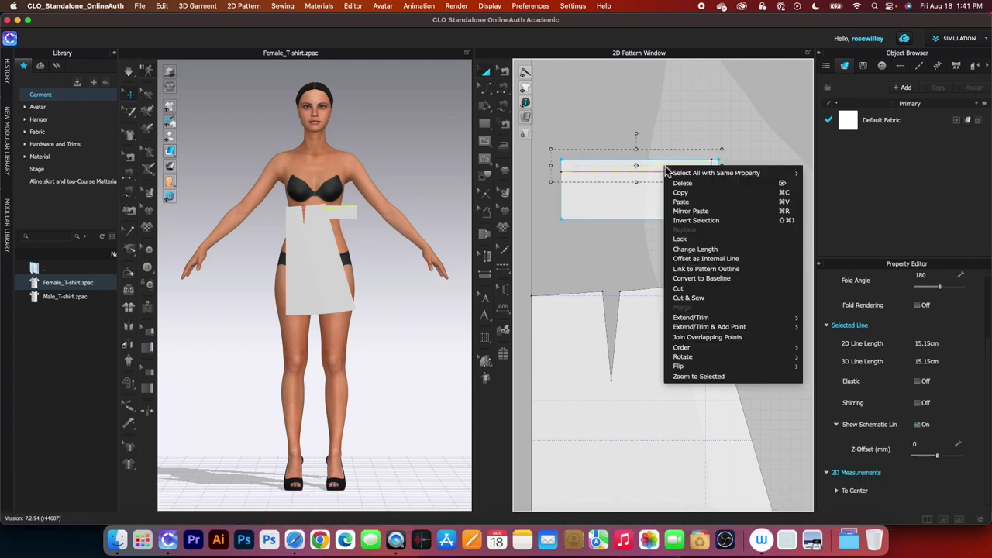
pyautogui.click(694, 290)
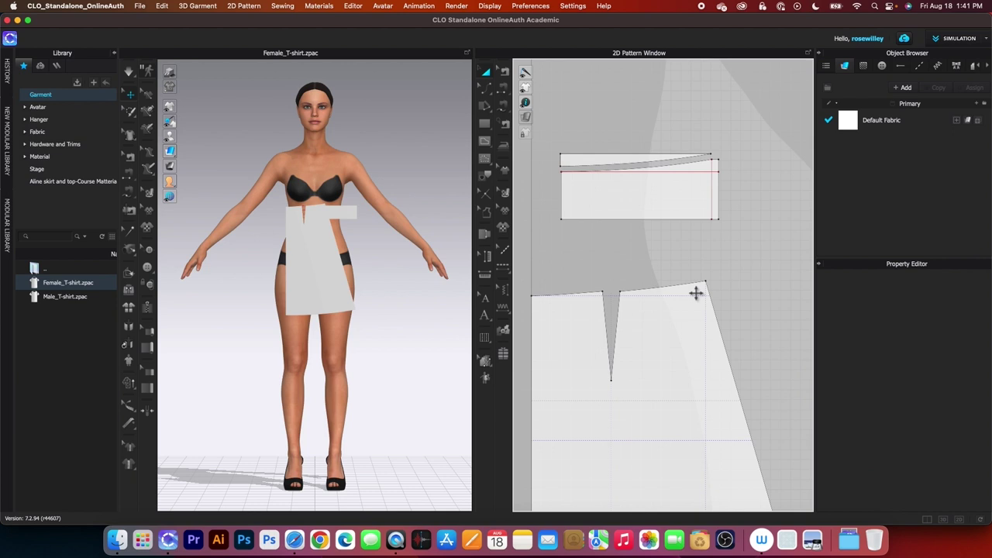
pyautogui.click(606, 160)
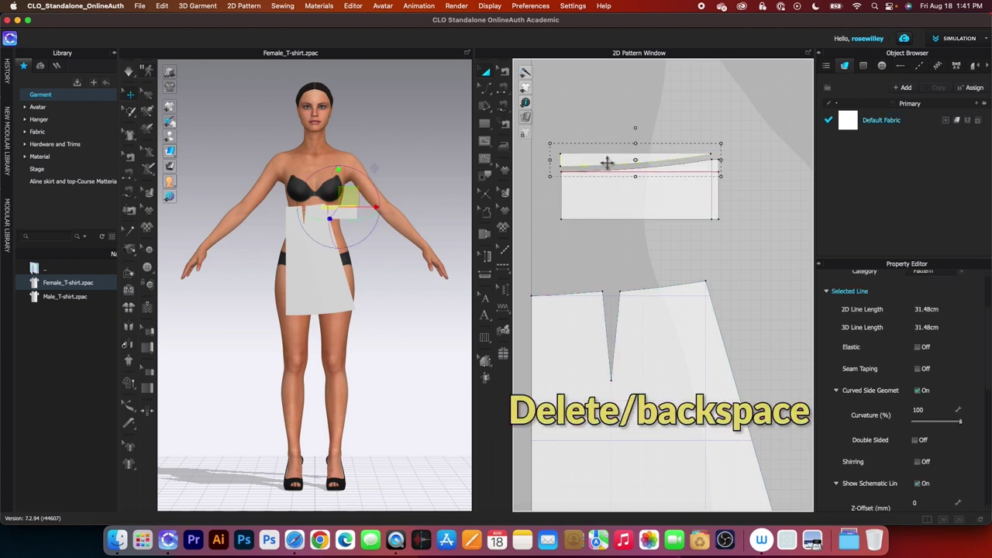
pyautogui.press('Delete')
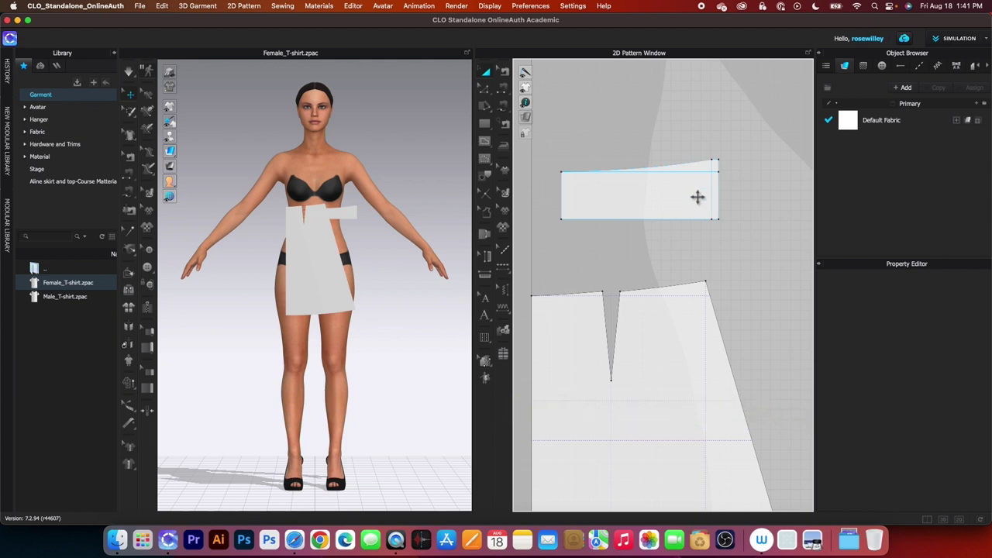
# - Offset the waistband's curved top edge as one internal line at a distance of 3 cm
pyautogui.press('z')
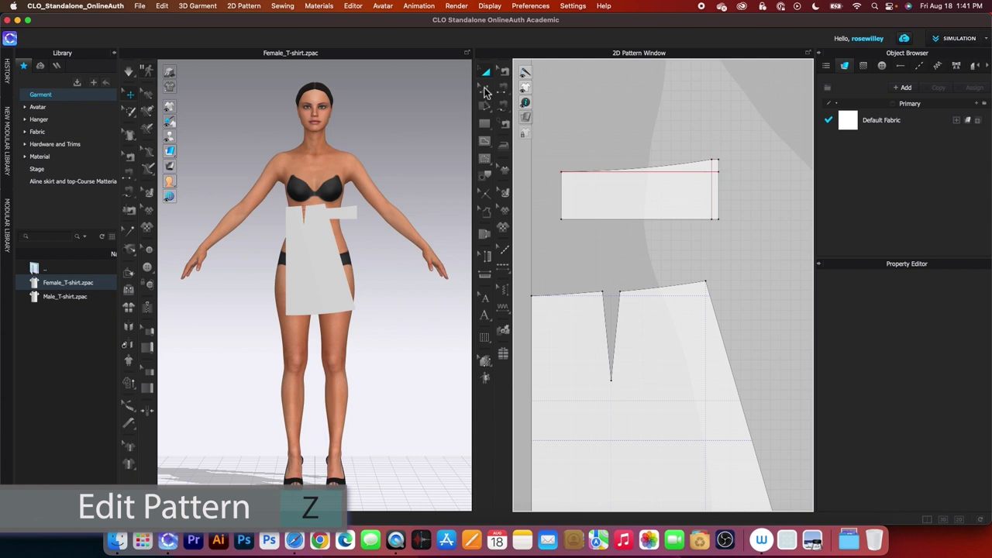
pyautogui.click(708, 174)
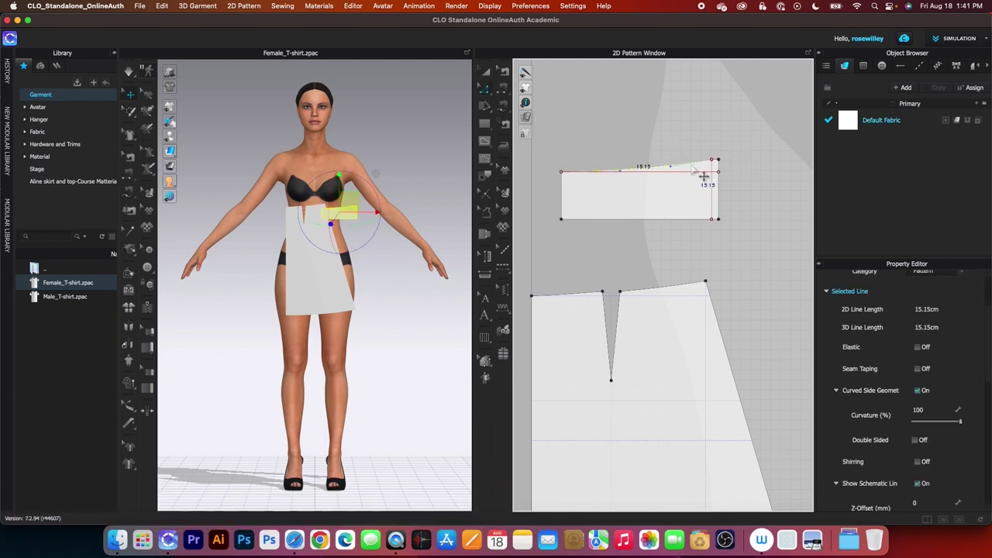
pyautogui.rightClick(660, 167)
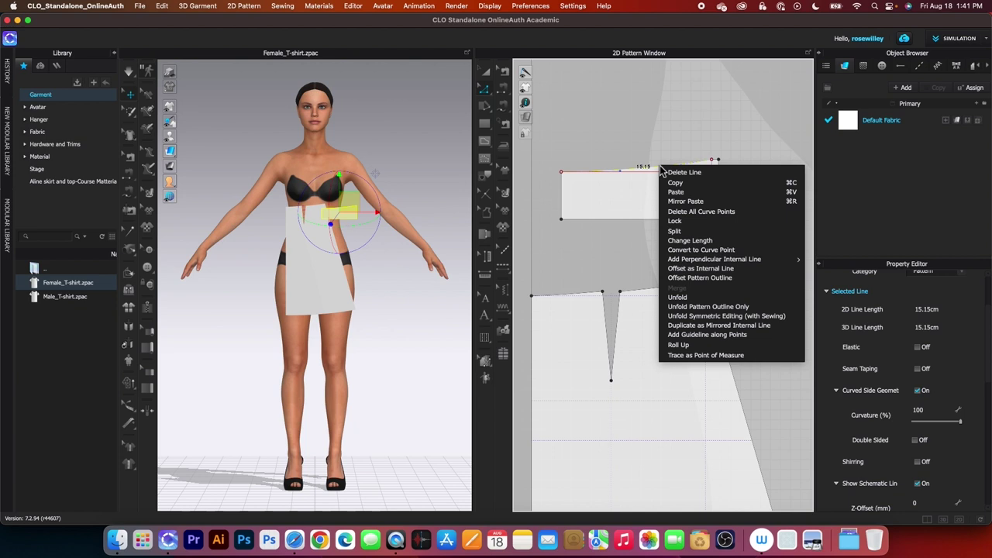
pyautogui.click(708, 269)
pyautogui.press('Tab')
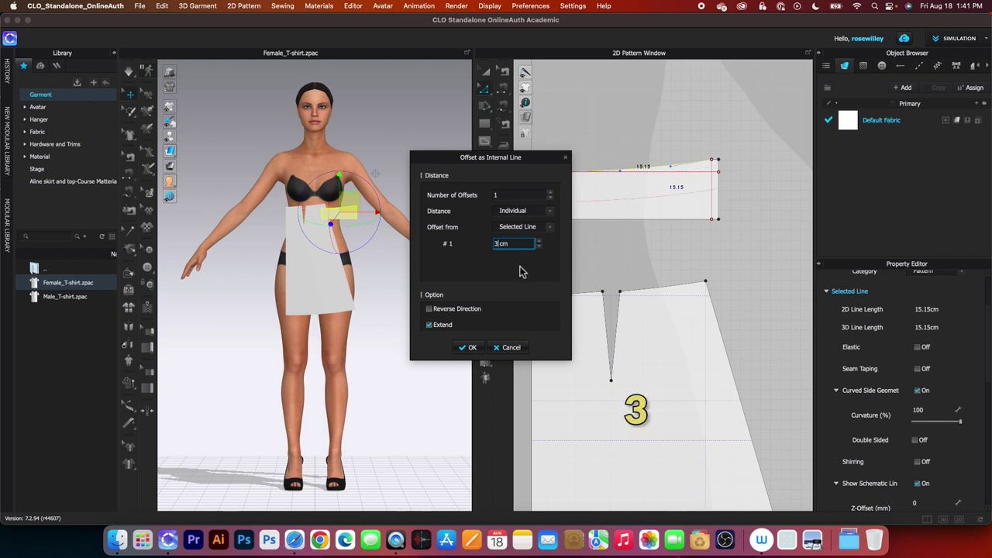
pyautogui.write('3')
pyautogui.click(468, 348)
pyautogui.scroll(2, 729, 191)
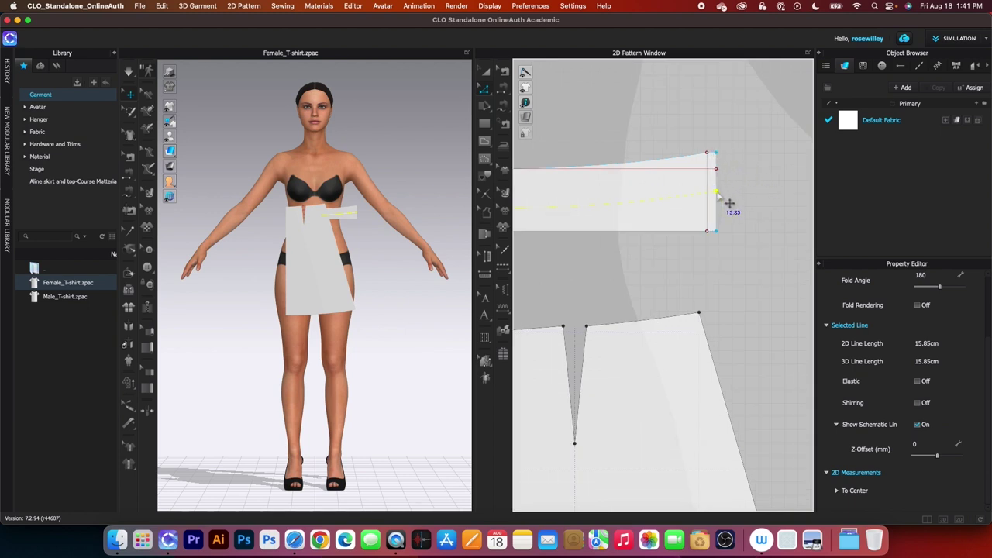
# - Draw an internal line from the top of the waistband's vertical guide to the outer end of the curved offset line
pyautogui.moveTo(486, 148); pyautogui.dragTo(562, 144)
pyautogui.scroll(3, 769, 178)
pyautogui.click(666, 143)
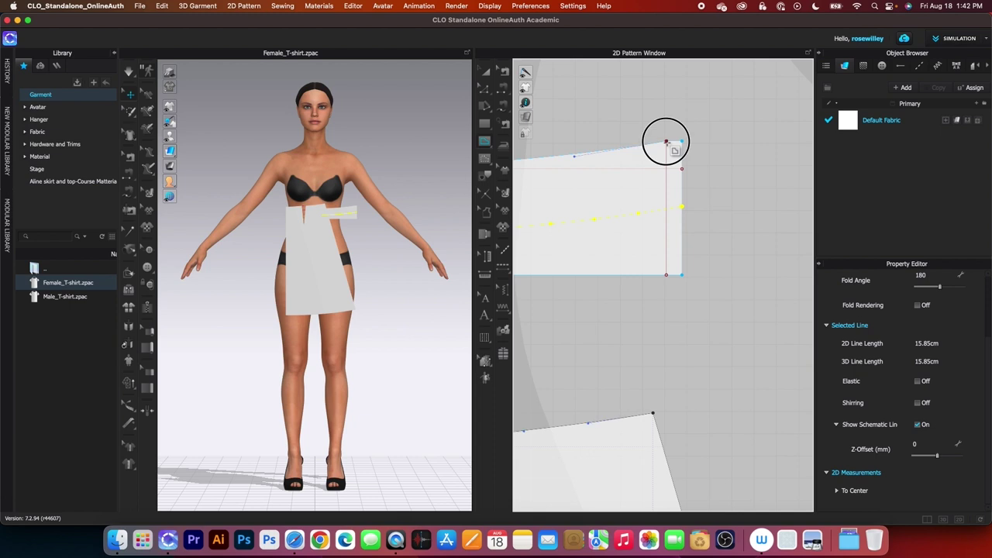
pyautogui.doubleClick(684, 208)
pyautogui.scroll(-3, 721, 220)
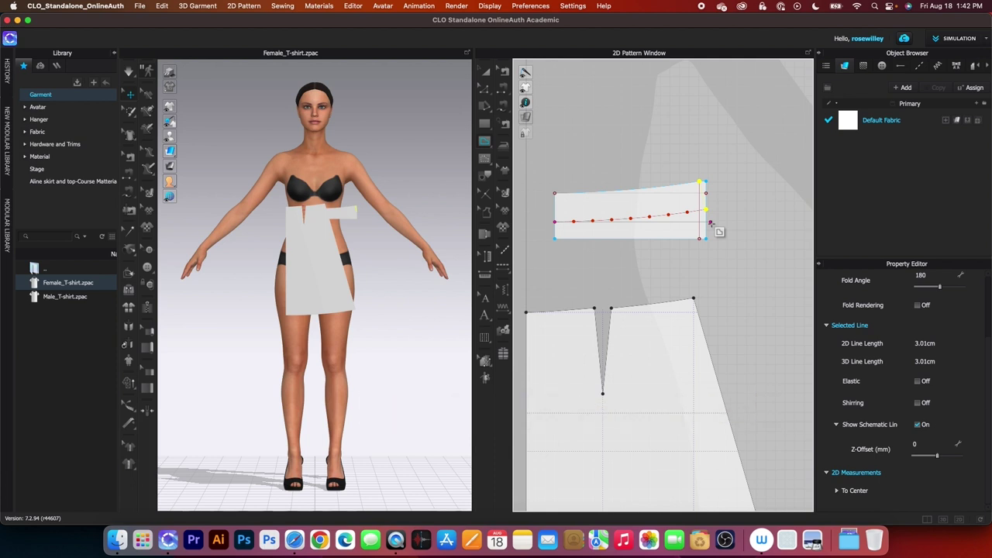
# - Cut the waistband along the curved offset line and the slanted side line
pyautogui.press('z')
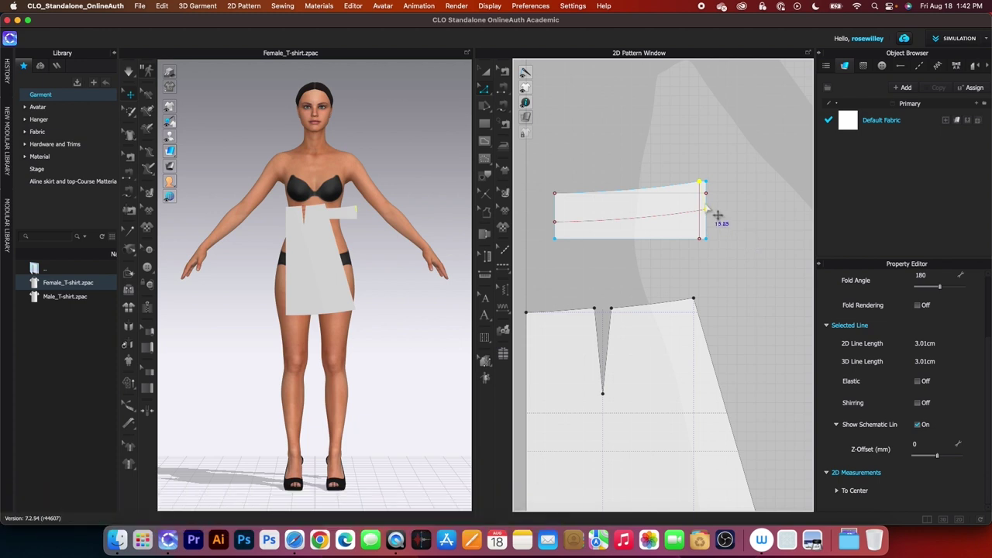
pyautogui.click(699, 225)
pyautogui.rightClick(686, 220)
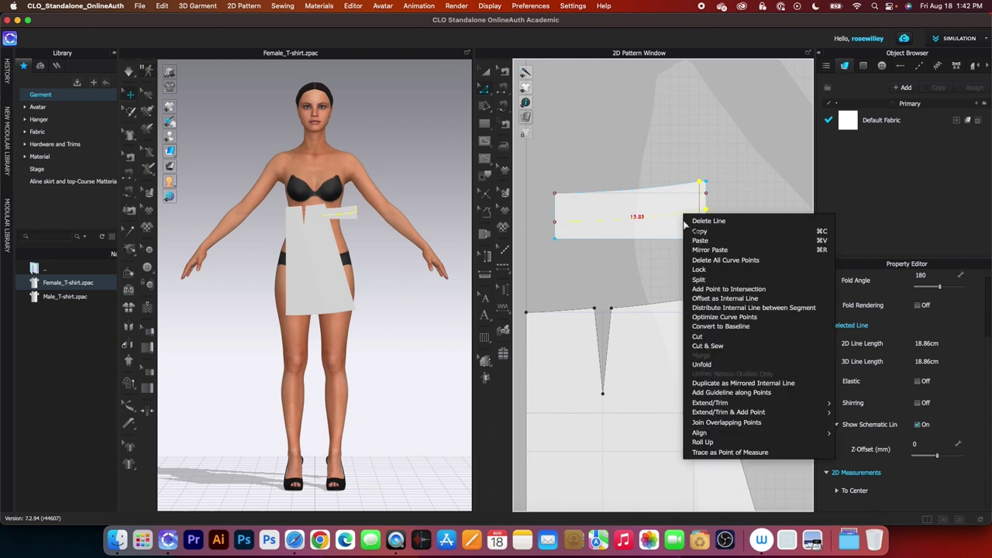
pyautogui.click(715, 340)
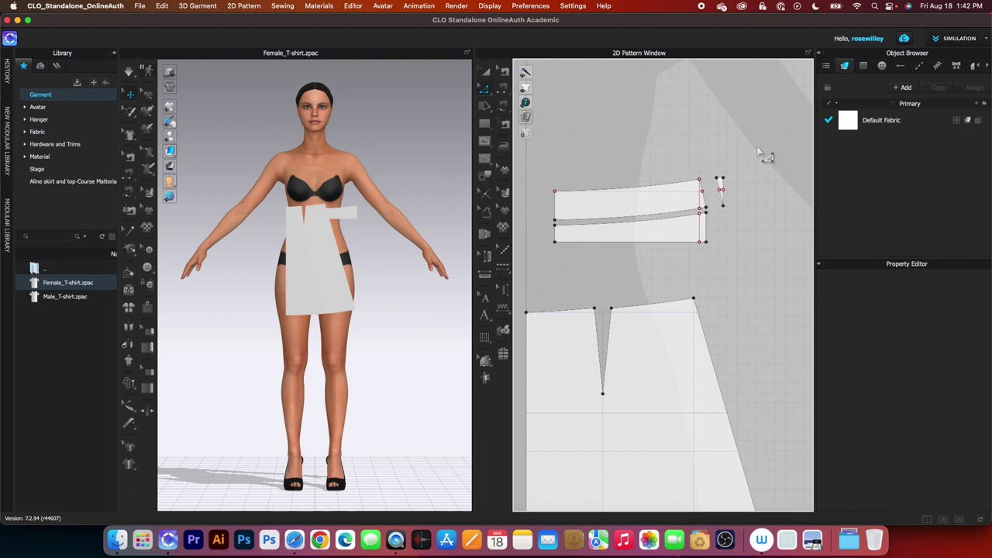
# - Delete the cut-off lower waistband piece and the small side triangle
pyautogui.press('a')
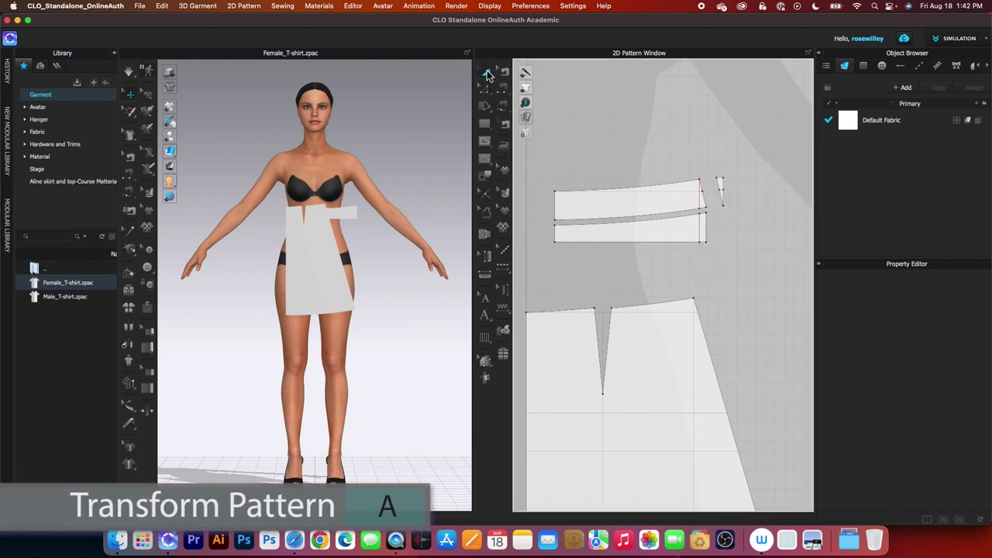
pyautogui.click(691, 232)
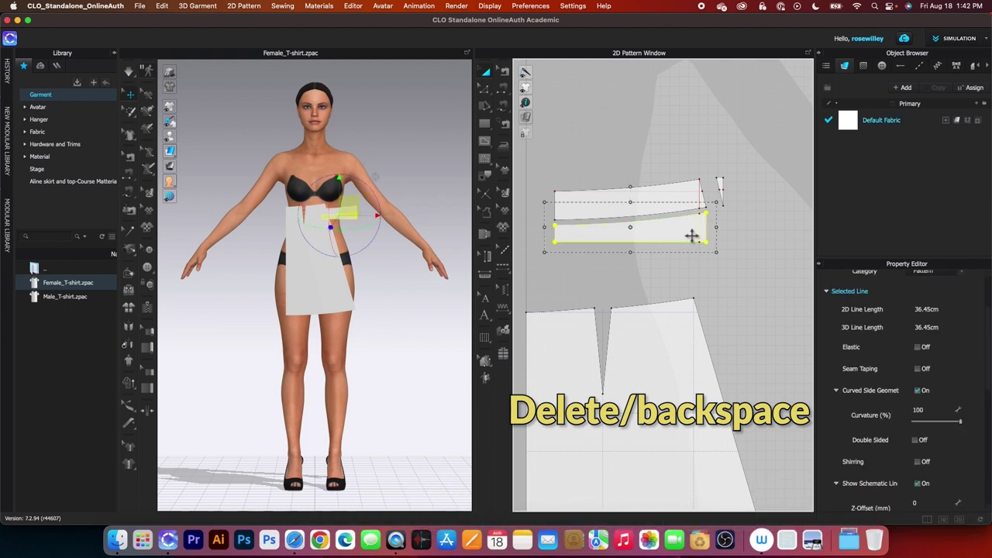
pyautogui.press('Delete')
pyautogui.click(721, 186)
pyautogui.press('Delete')
# - Remove the leftover vertical and horizontal guide lines from the curved waistband piece
pyautogui.scroll(5, 717, 215)
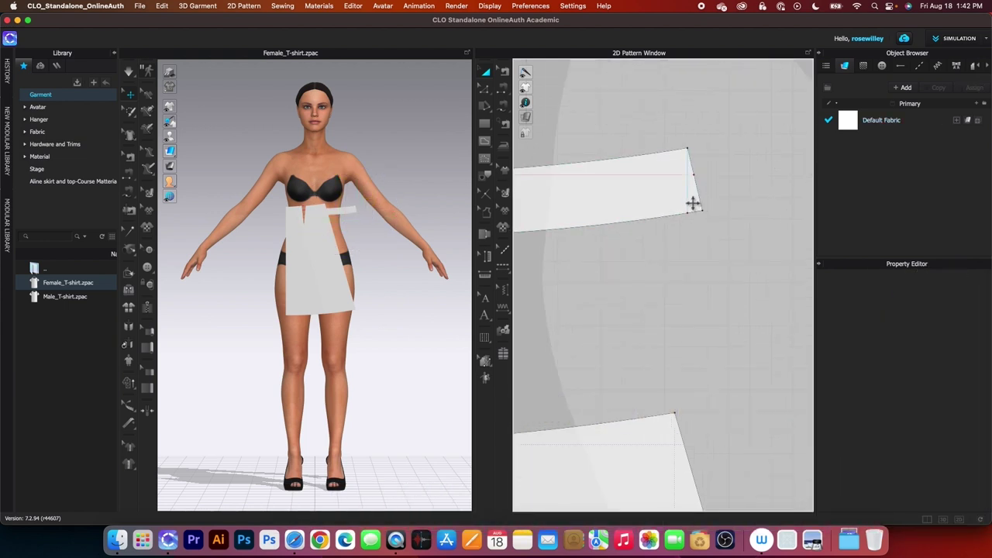
pyautogui.click(693, 203)
pyautogui.click(669, 178)
pyautogui.click(741, 189)
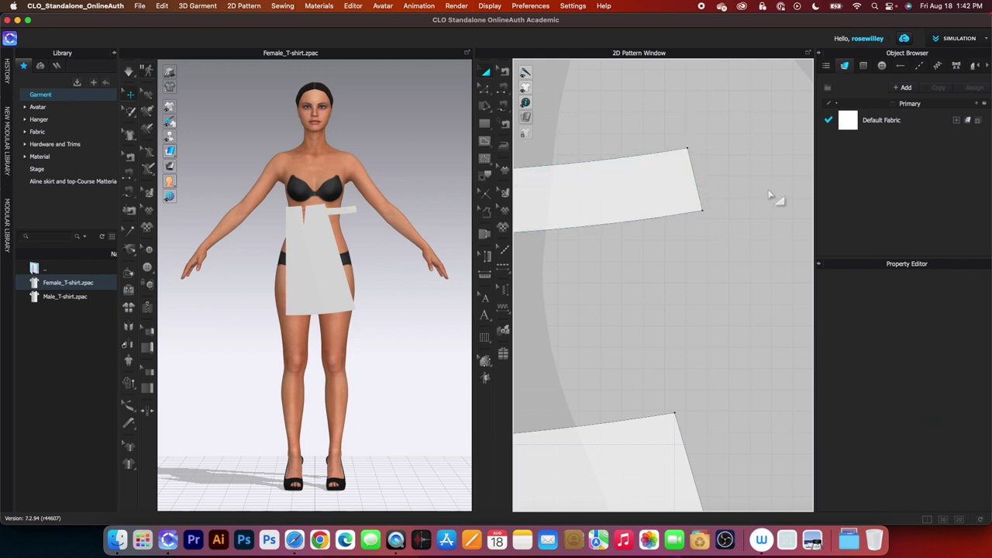
# - Move the waistband directly above the skirt's waistline, lining its straight end up with the skirt's center edge
pyautogui.scroll(-4, 756, 200)
pyautogui.scroll(-3, 758, 204)
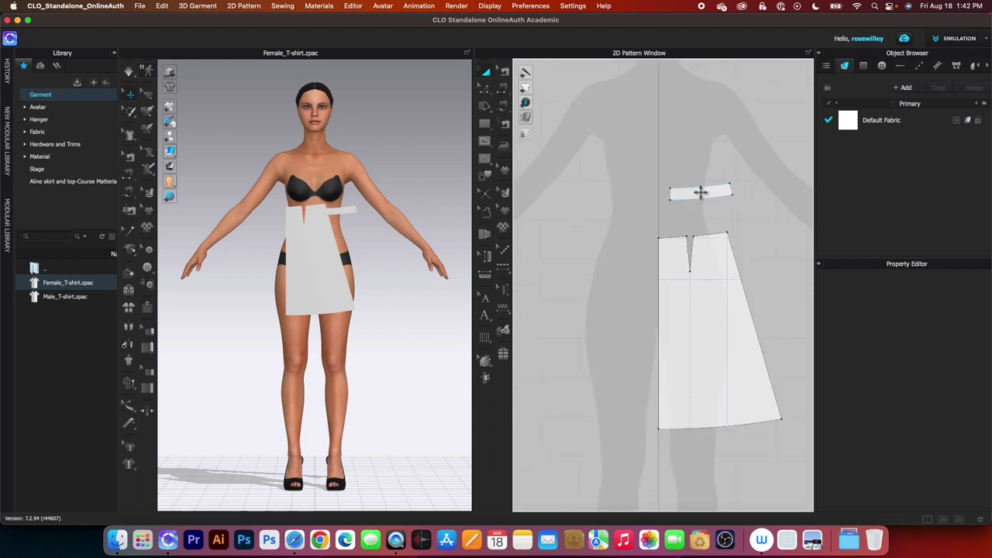
pyautogui.scroll(-1, 712, 350)
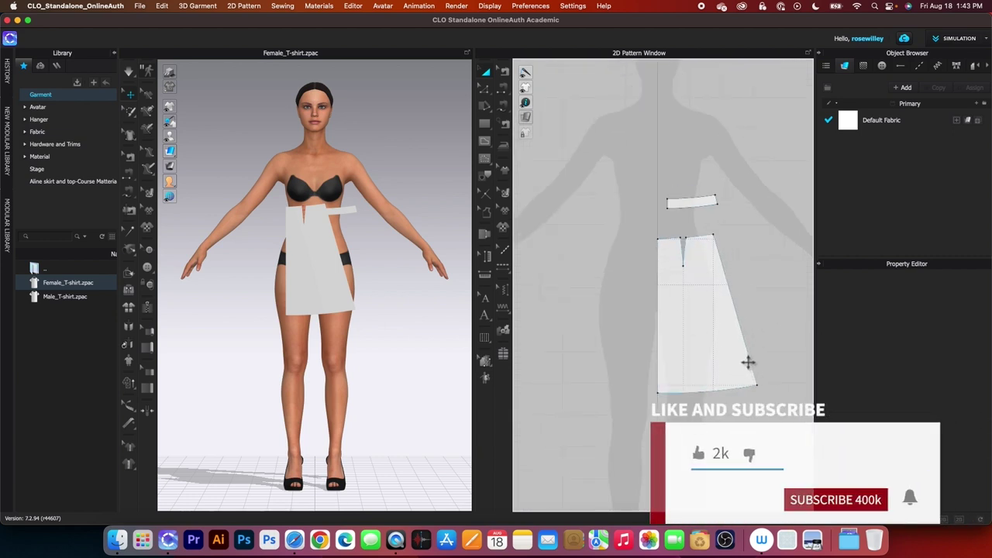
pyautogui.moveTo(701, 202); pyautogui.dragTo(686, 205)
# - Clone the waistband and skirt panel together as a Symmetric Pattern (with Sewing), placing the copies about 43 cm to the side
pyautogui.scroll(-2, 680, 300)
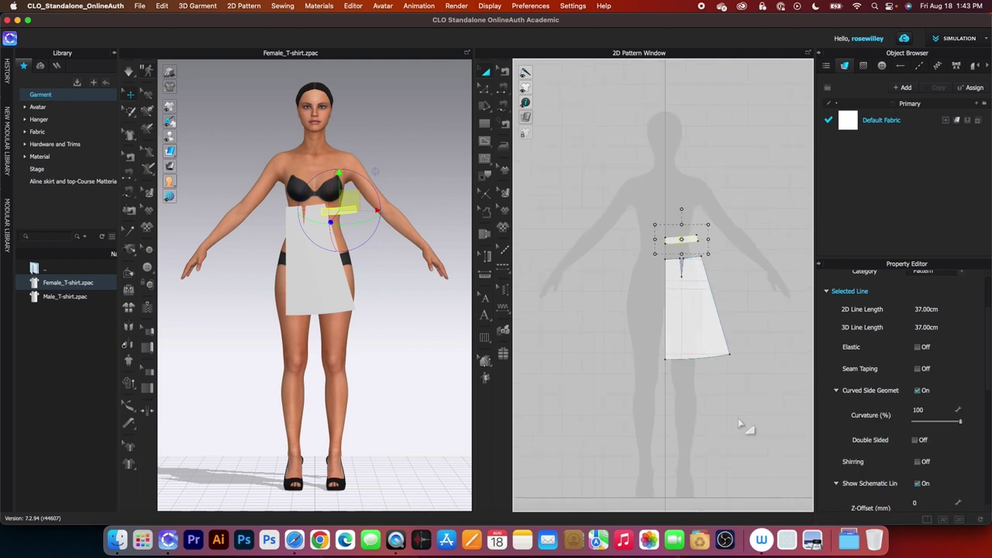
pyautogui.scroll(-3, 685, 354)
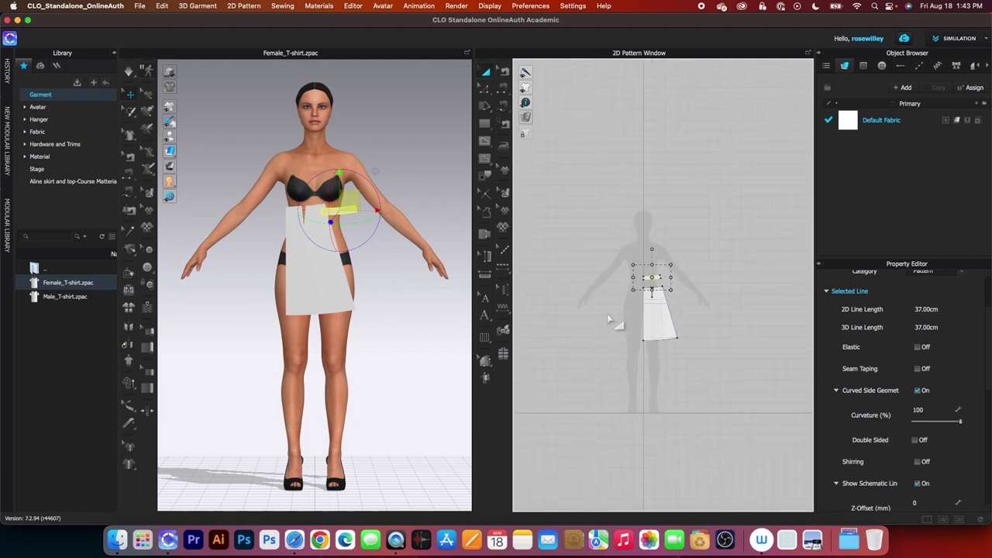
pyautogui.scroll(1, 688, 392)
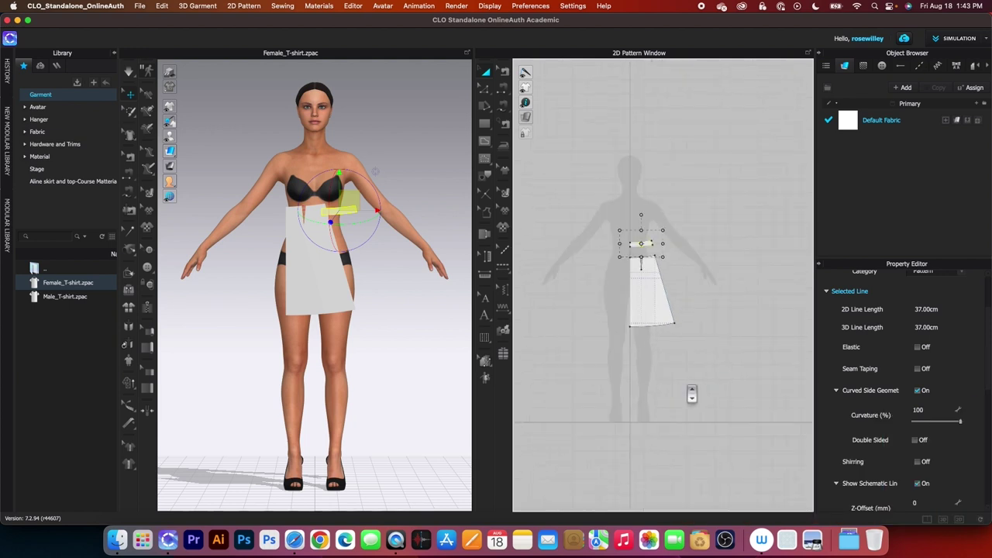
pyautogui.moveTo(566, 175); pyautogui.dragTo(695, 386)
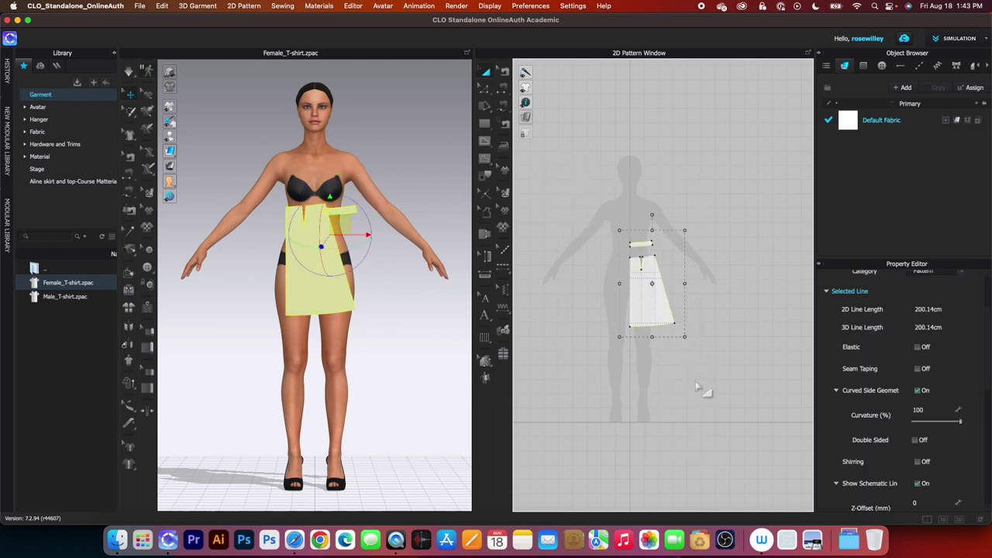
pyautogui.rightClick(657, 311)
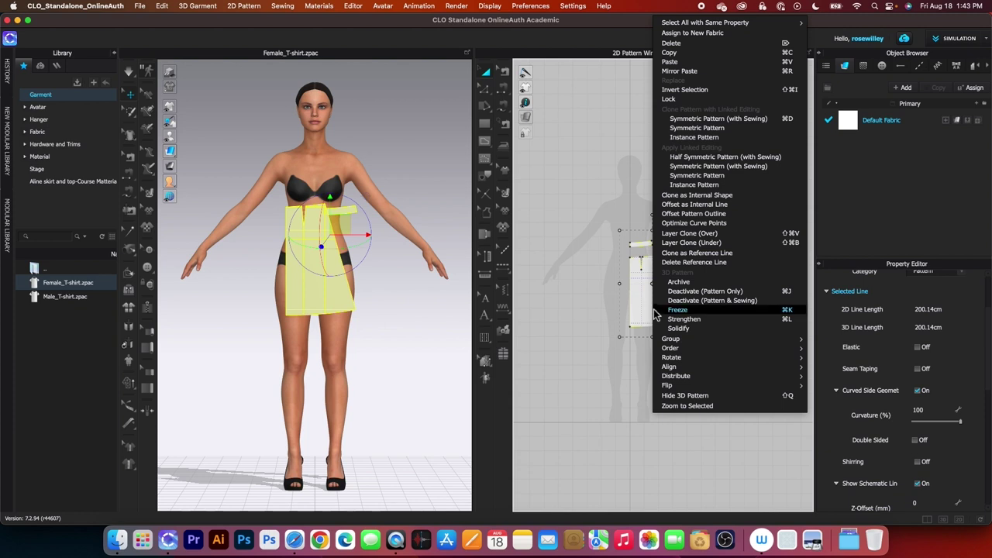
pyautogui.click(726, 122)
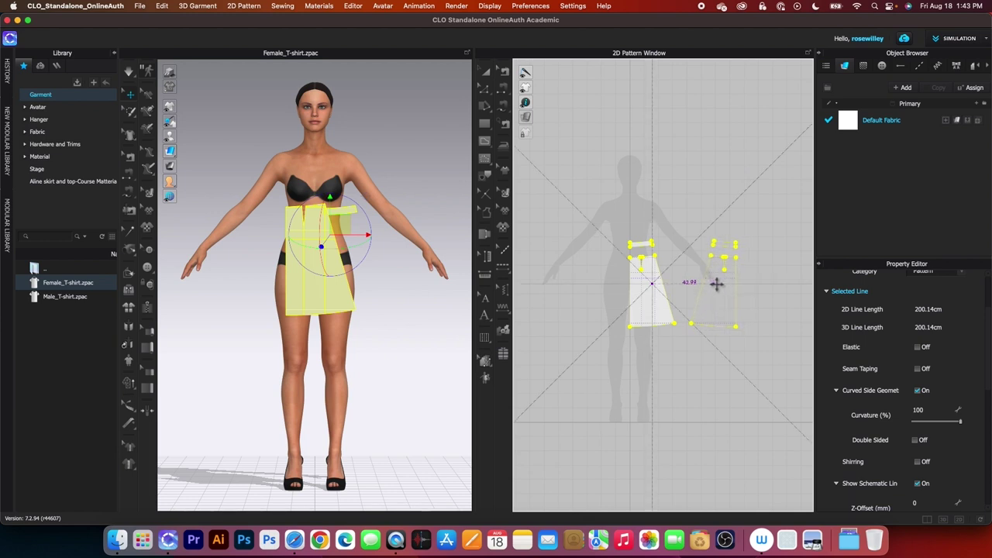
pyautogui.click(715, 284)
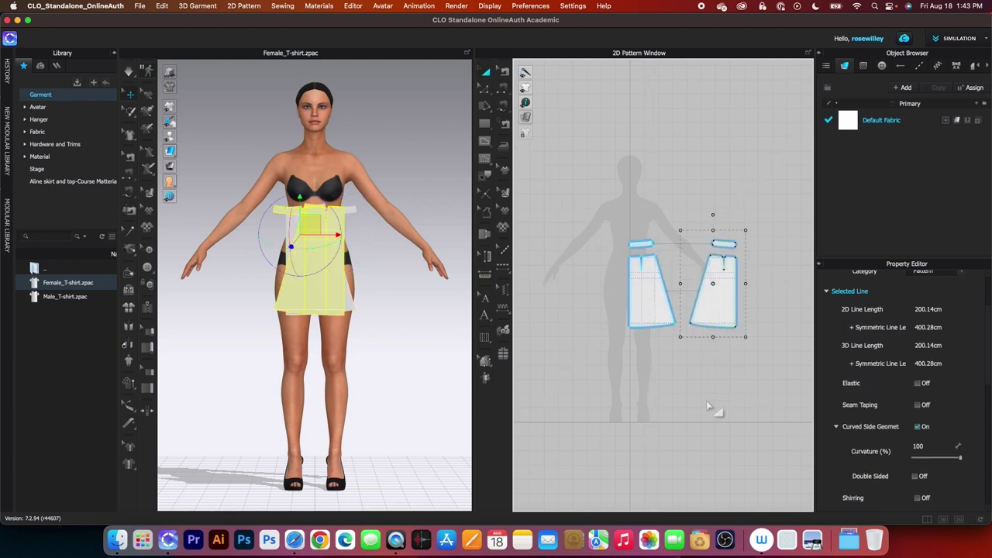
# - Move all skirt and waistband pieces together off the avatar silhouette into the empty space beside it
pyautogui.scroll(-2, 644, 354)
pyautogui.click(655, 397)
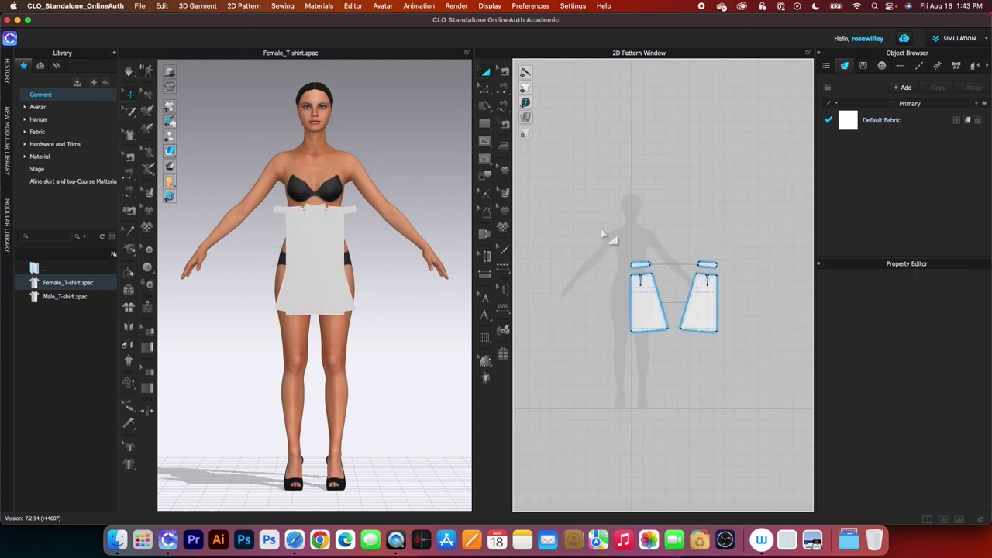
pyautogui.moveTo(586, 205); pyautogui.dragTo(743, 372)
pyautogui.moveTo(709, 318); pyautogui.dragTo(754, 389)
pyautogui.scroll(1, 667, 384)
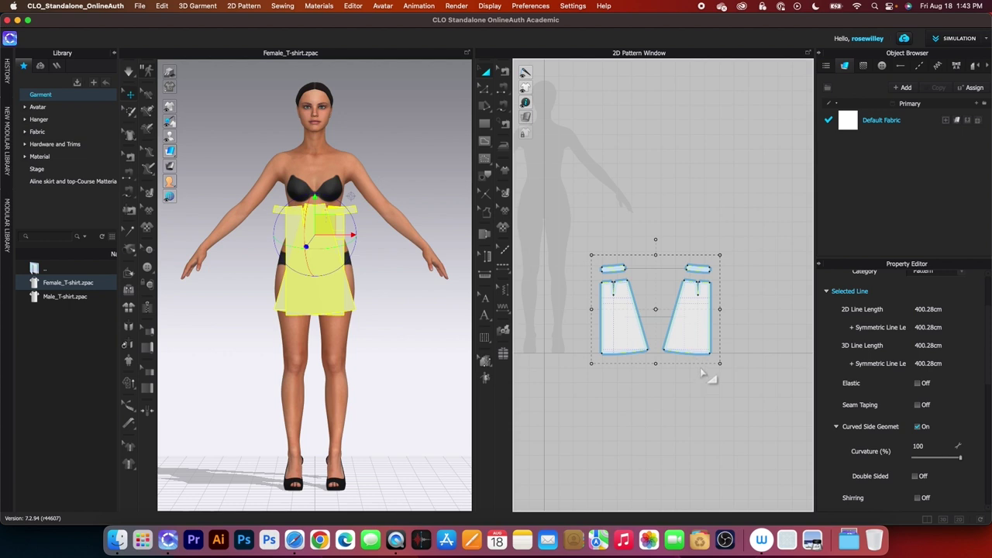
# - Remove the linked editing between the original and cloned skirt and waistband pieces
pyautogui.rightClick(702, 338)
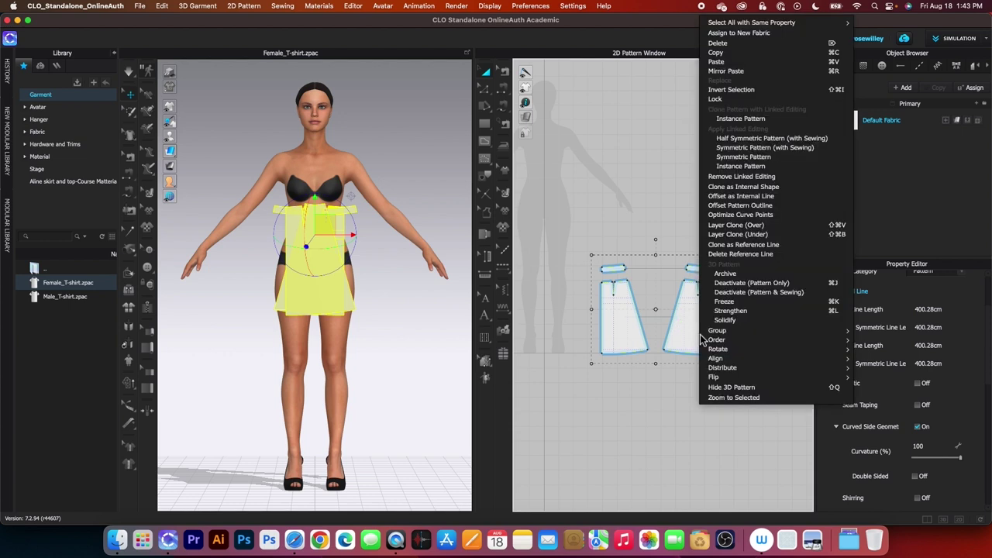
pyautogui.click(749, 180)
pyautogui.click(731, 316)
# - Clone the mirrored skirt panel and waistband as a Symmetric Pattern (with Sewing), placed level with them just beyond their center edge
pyautogui.moveTo(641, 194); pyautogui.dragTo(767, 403)
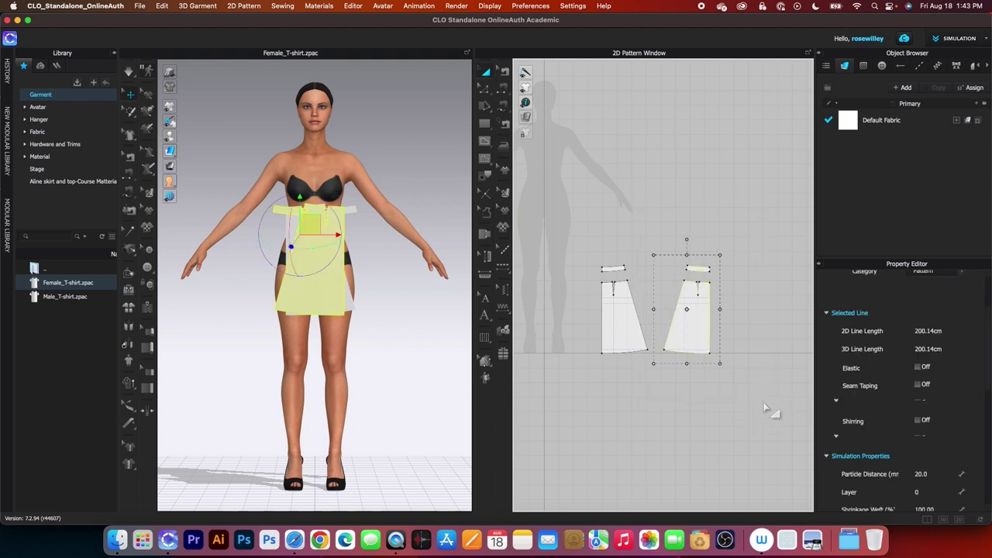
pyautogui.rightClick(700, 343)
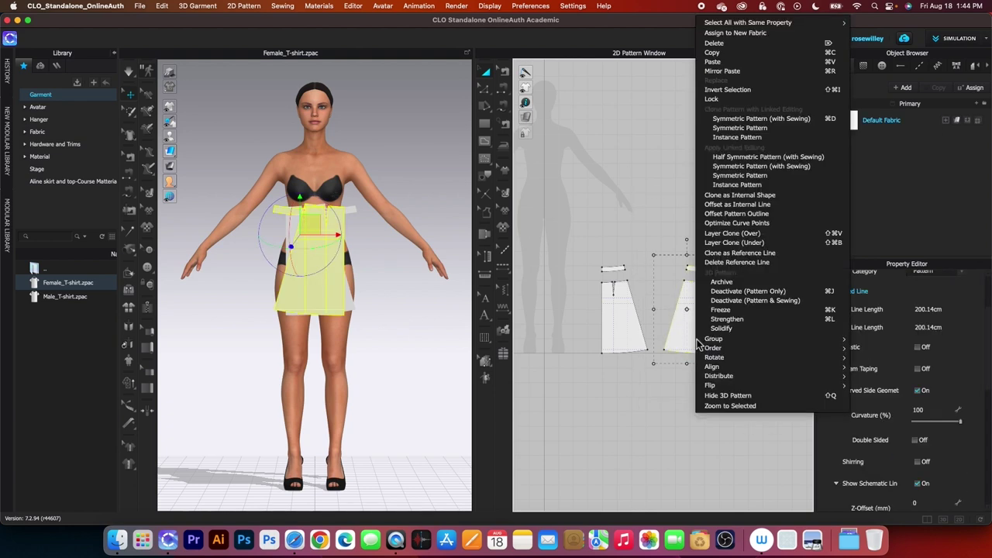
pyautogui.click(748, 120)
pyautogui.scroll(2, 745, 332)
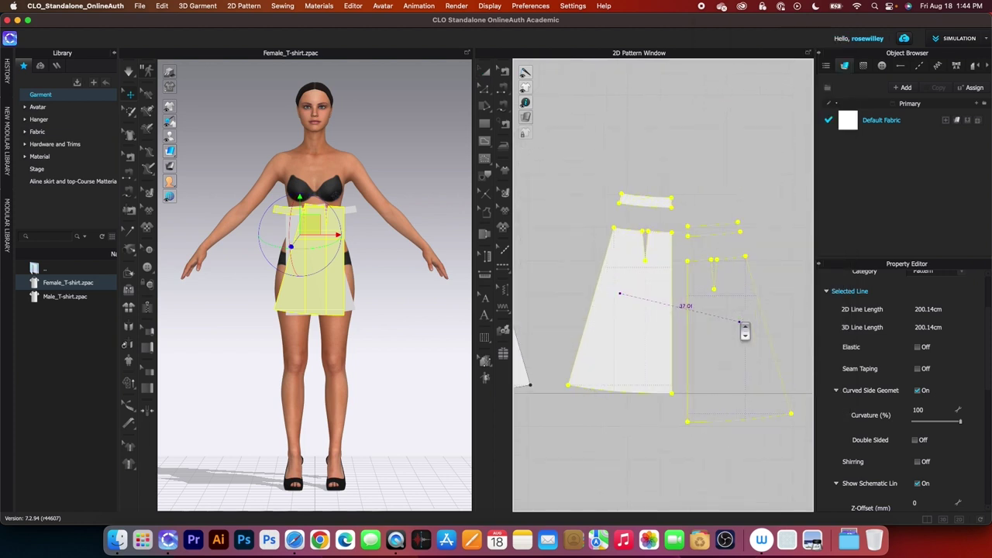
pyautogui.scroll(3, 745, 332)
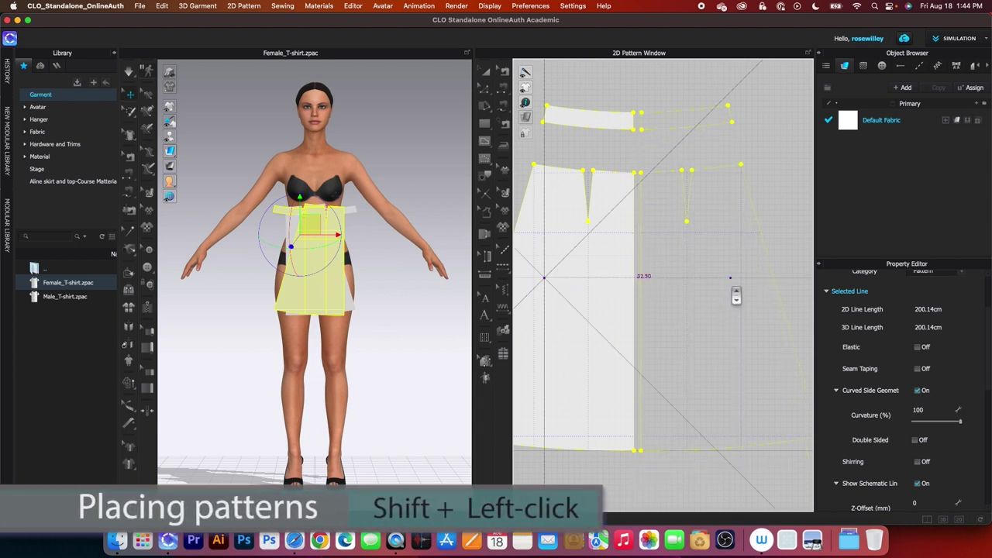
pyautogui.keyDown('shift'); pyautogui.click(737, 296); pyautogui.keyUp('shift')
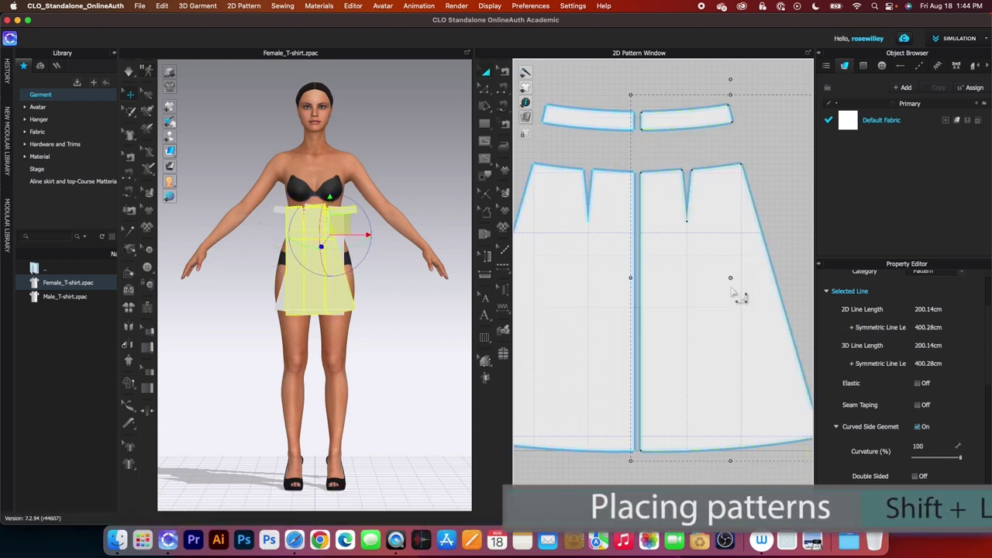
# - Unfold the original skirt panel along its straight center edge into a full panel
pyautogui.scroll(-4, 737, 295)
pyautogui.scroll(3, 611, 264)
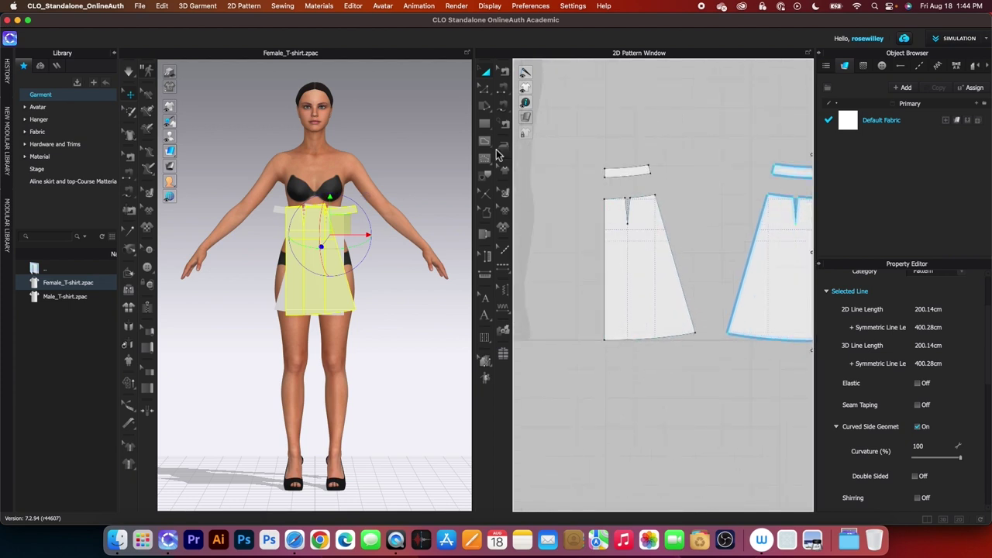
pyautogui.press('z')
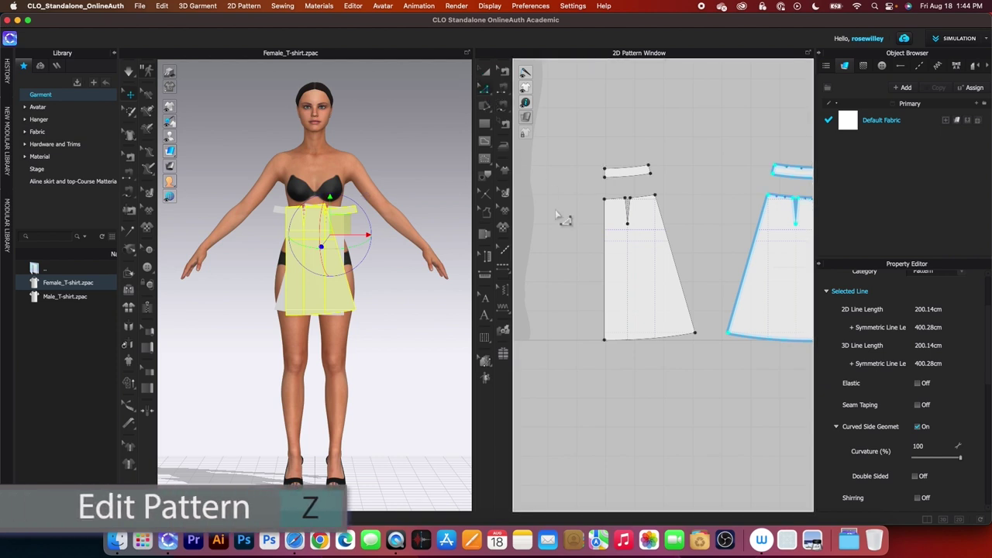
pyautogui.click(605, 292)
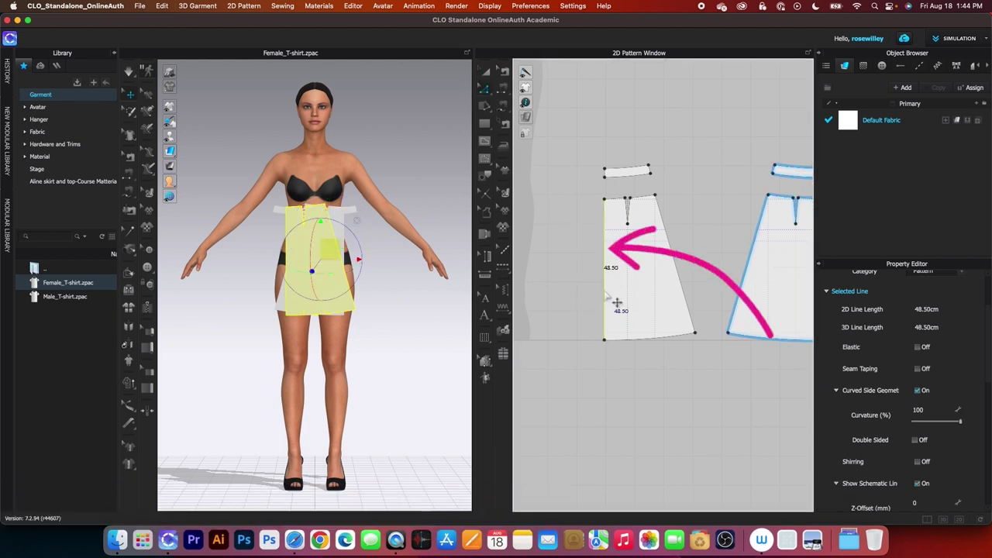
pyautogui.rightClick(606, 293)
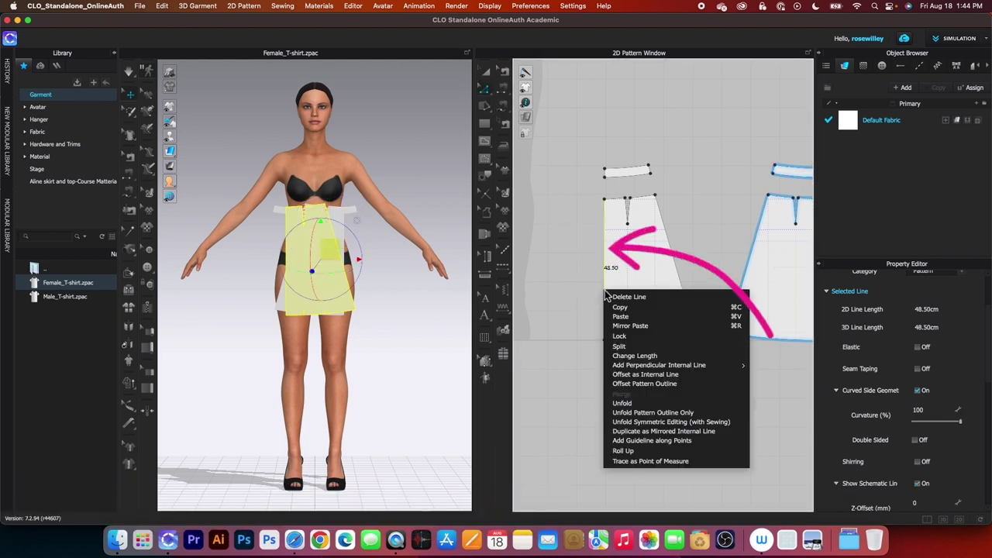
pyautogui.click(626, 403)
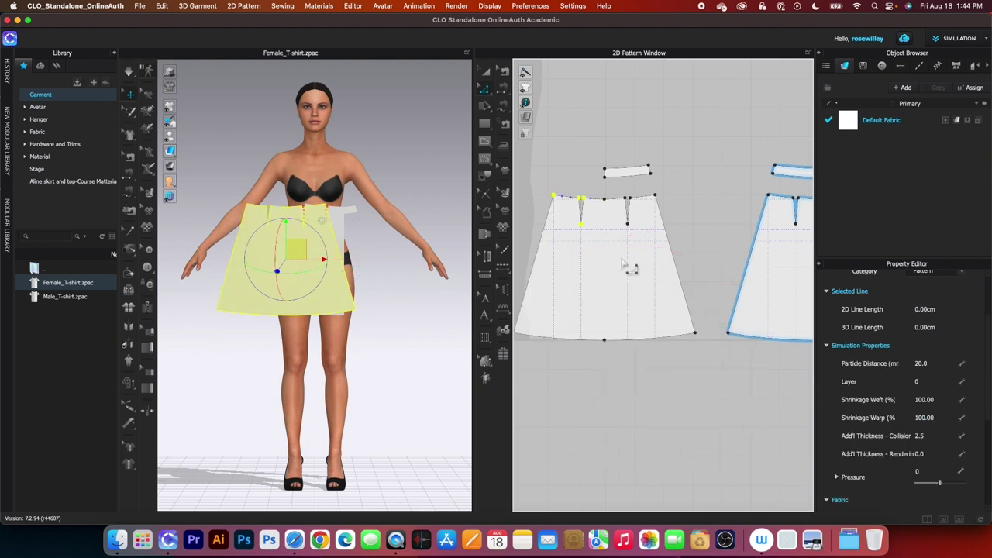
# - Unfold the original waistband along its straight center end into a full-width piece
pyautogui.scroll(3, 600, 162)
pyautogui.click(625, 207)
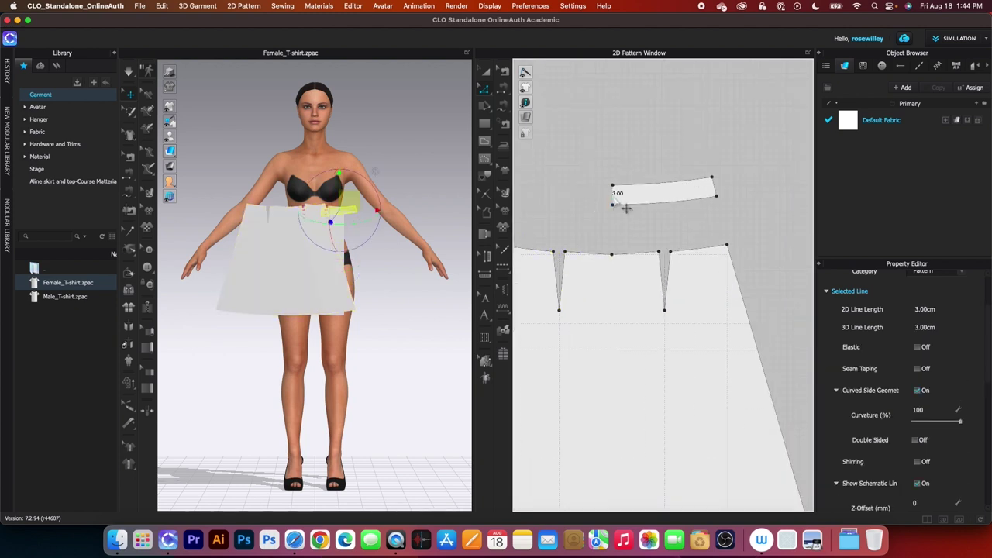
pyautogui.rightClick(613, 197)
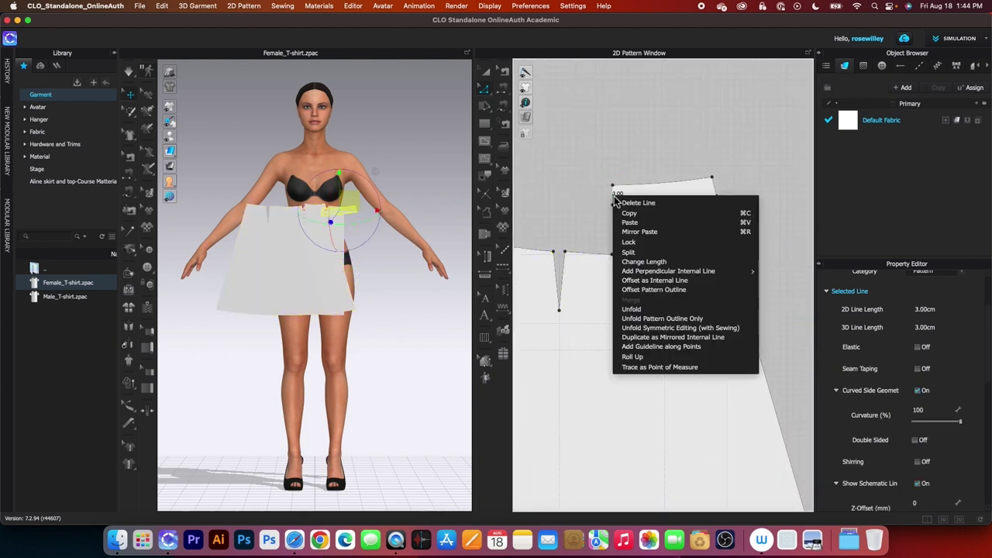
pyautogui.click(652, 308)
pyautogui.scroll(-5, 687, 442)
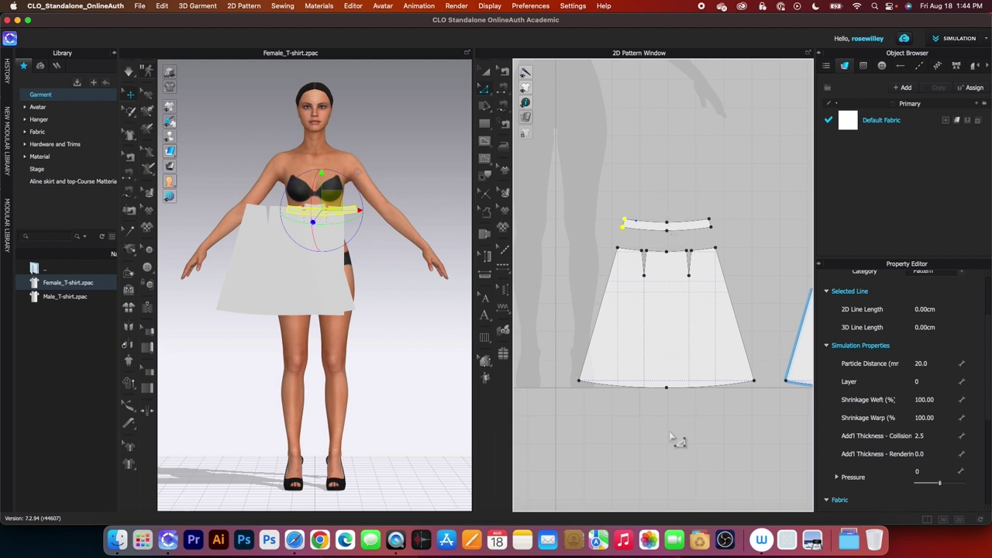
pyautogui.scroll(2, 721, 431)
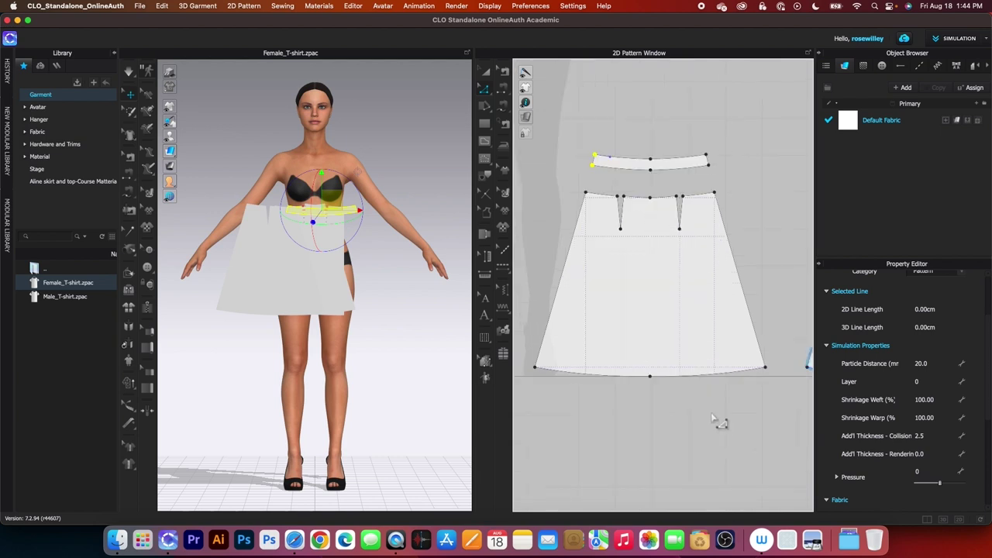
# - Delete the leftover center points on the top and bottom edges of the unfolded waistband and skirt panel
pyautogui.click(642, 138)
pyautogui.moveTo(637, 126); pyautogui.dragTo(665, 391)
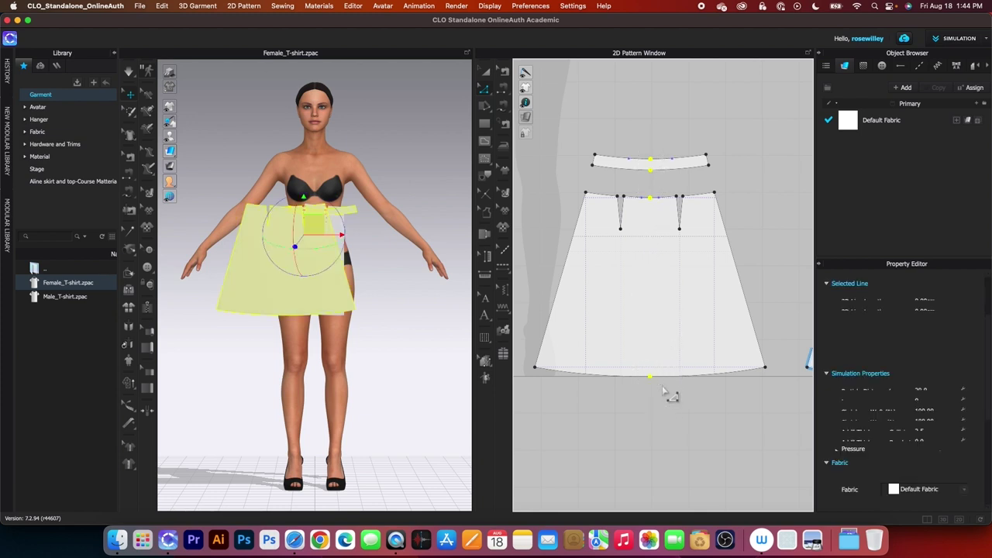
pyautogui.rightClick(652, 164)
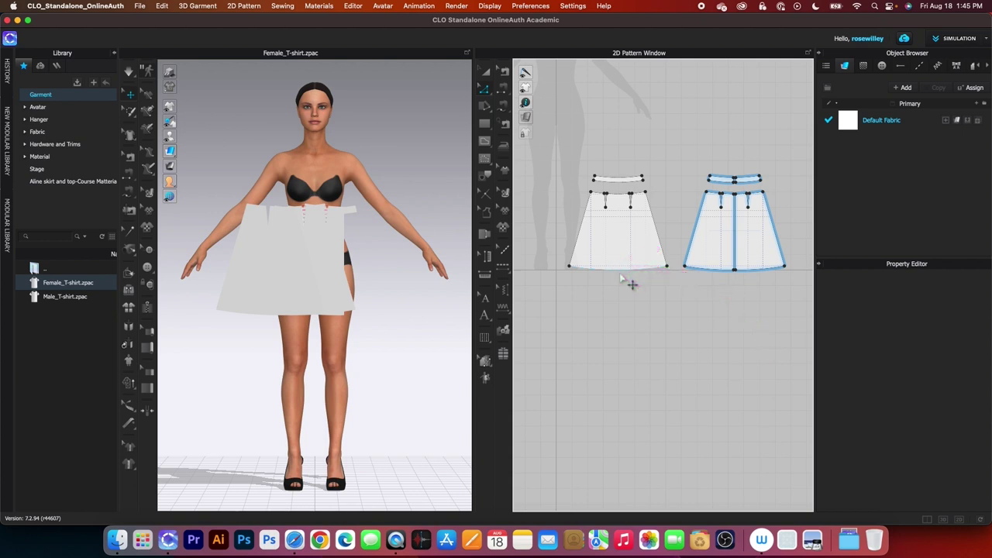
# - Set up a Pattern Outline offset of 2 cm on the hems of the full front skirt panel and the paired back panels
pyautogui.scroll(2, 766, 220)
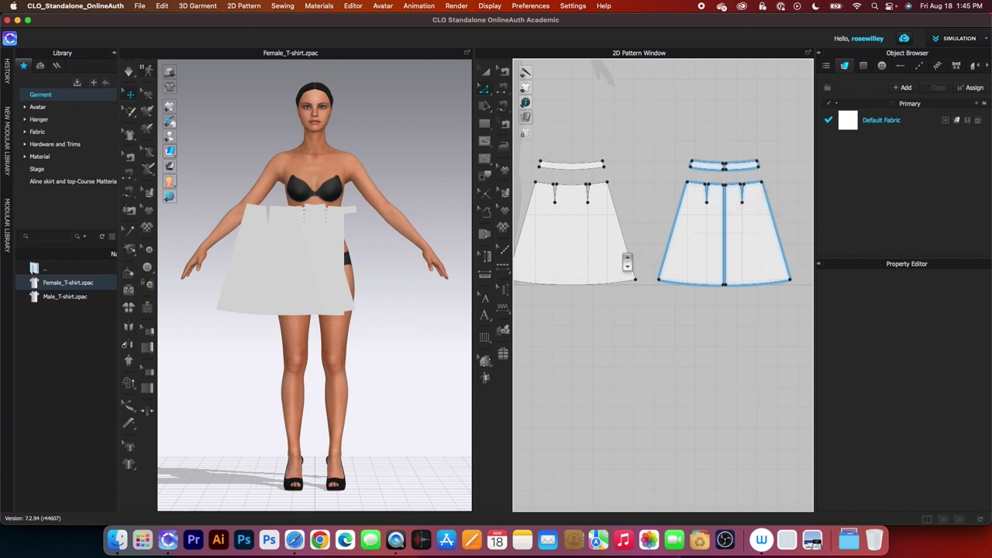
pyautogui.scroll(-1, 605, 268)
pyautogui.scroll(2, 535, 284)
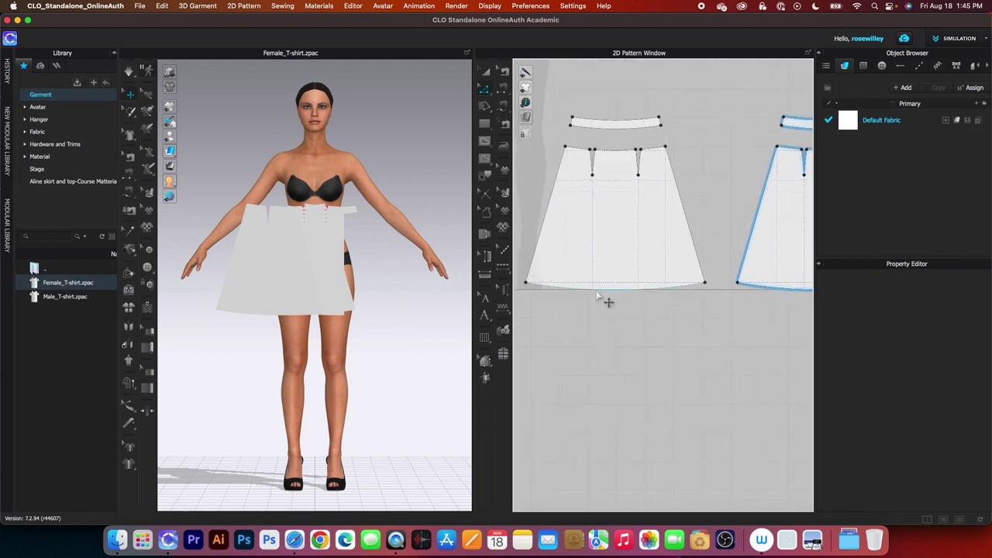
pyautogui.scroll(-2, 601, 297)
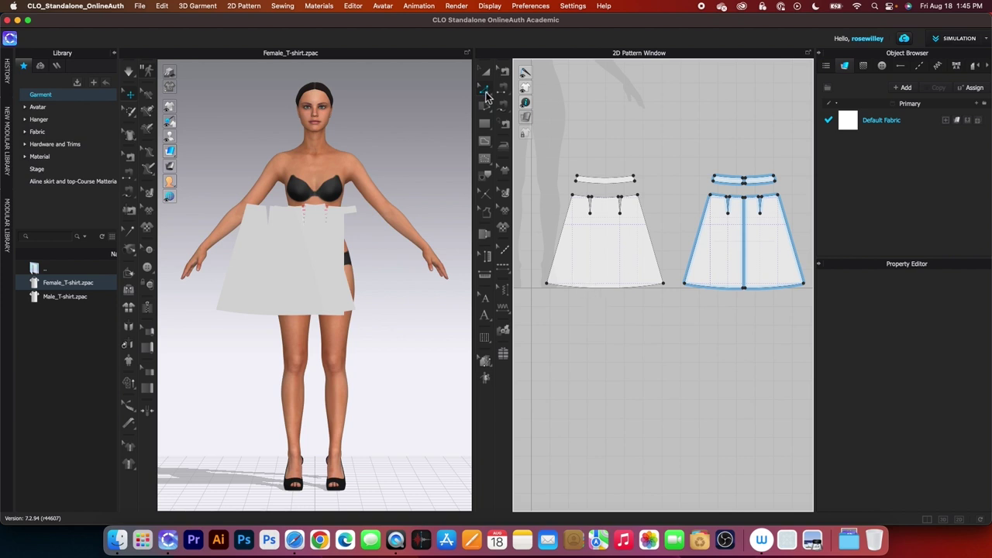
pyautogui.click(485, 92)
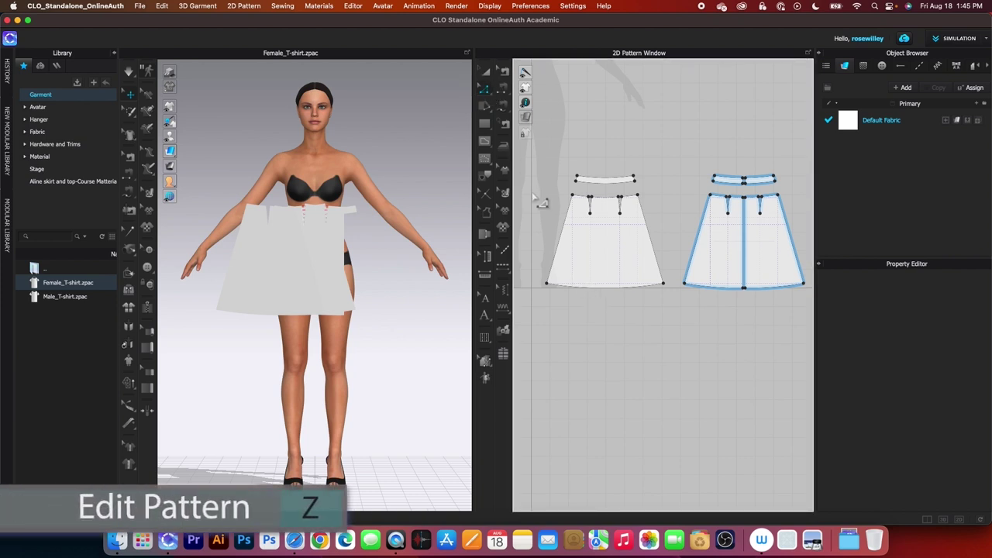
pyautogui.click(607, 293)
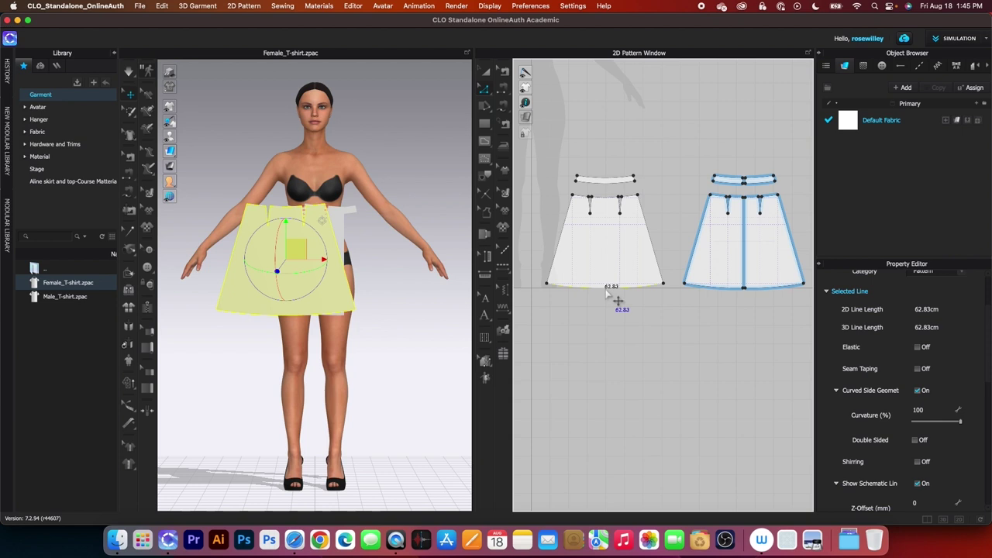
pyautogui.keyDown('shift'); pyautogui.click(724, 293); pyautogui.keyUp('shift')
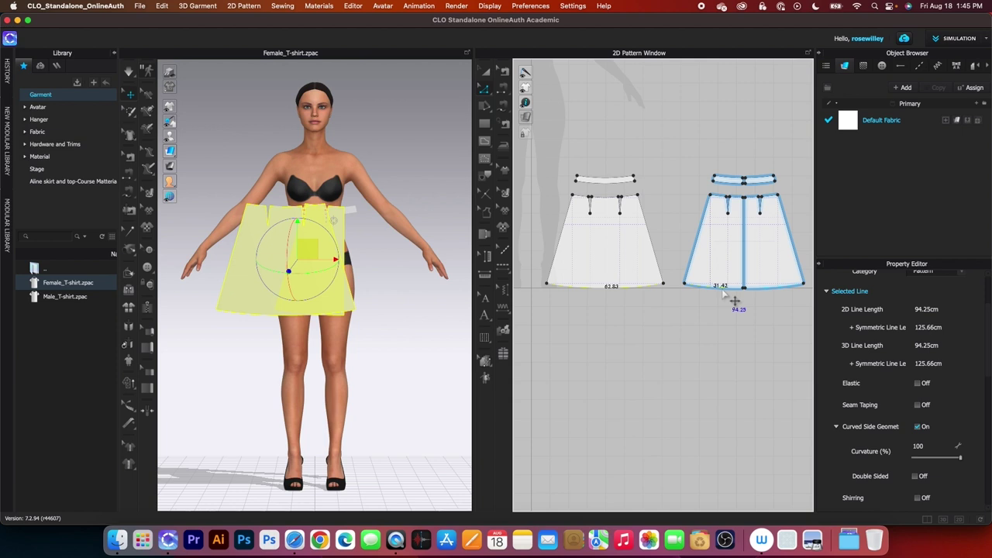
pyautogui.rightClick(722, 290)
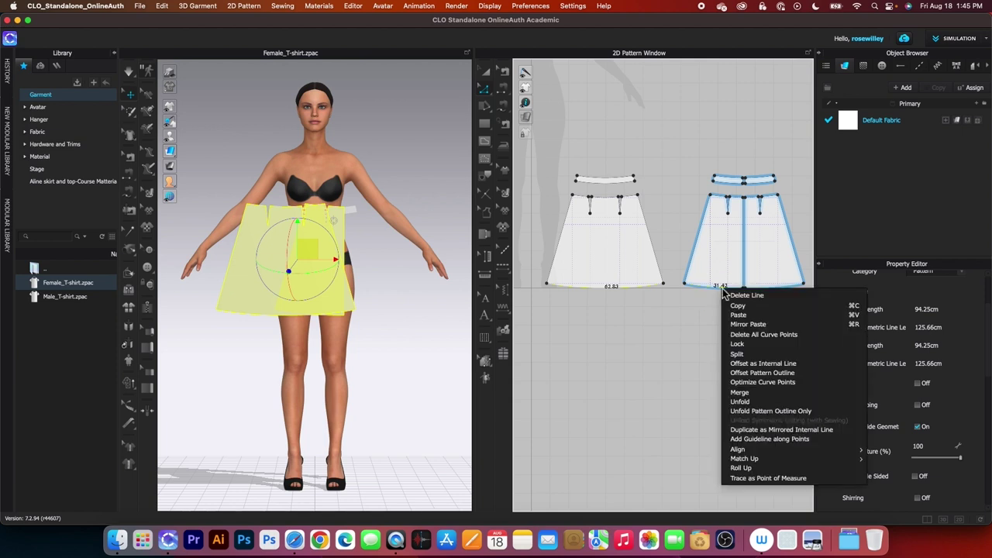
pyautogui.click(777, 376)
pyautogui.moveTo(550, 142); pyautogui.dragTo(460, 116)
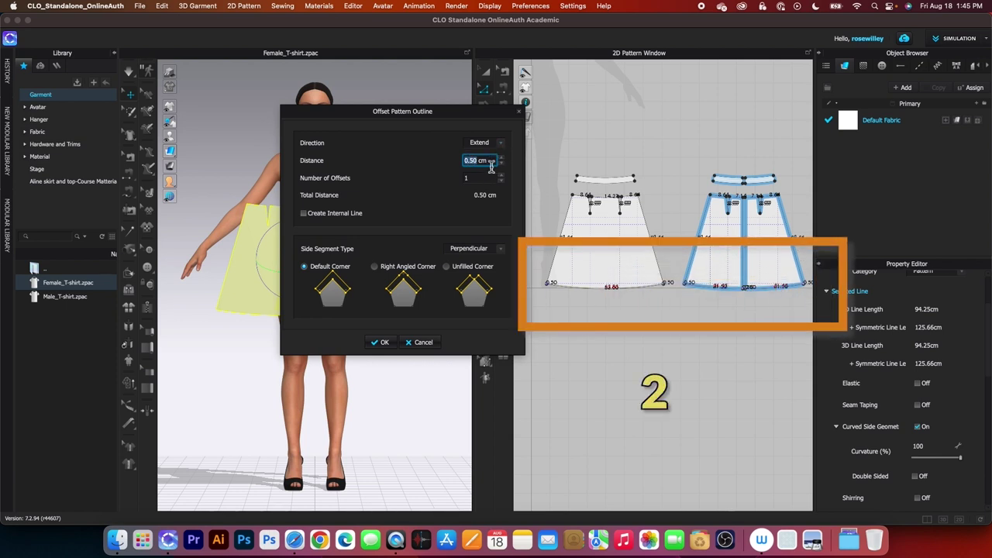
pyautogui.write('2')
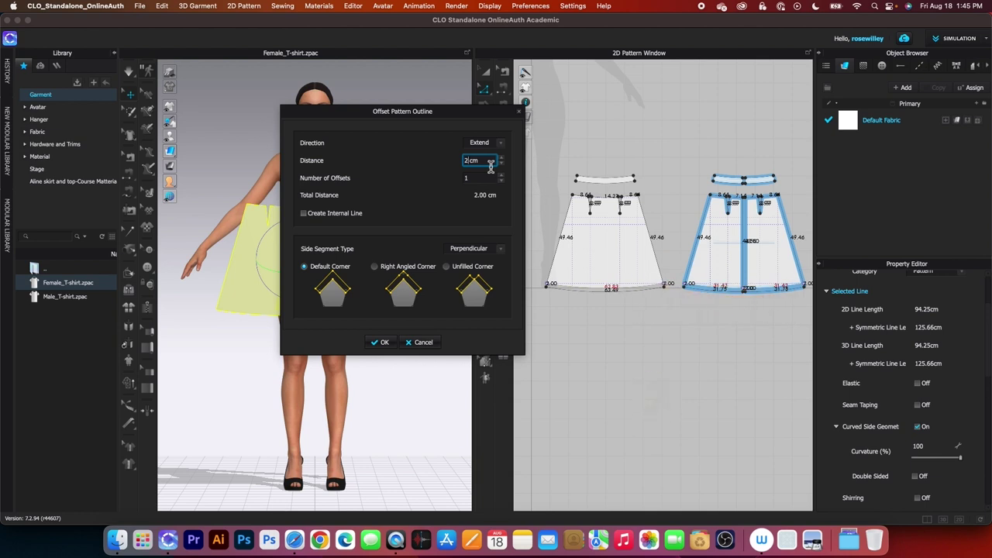
# - Enable an internal line for the hem offset, set its side segment type to Mirror, and apply it
pyautogui.click(305, 216)
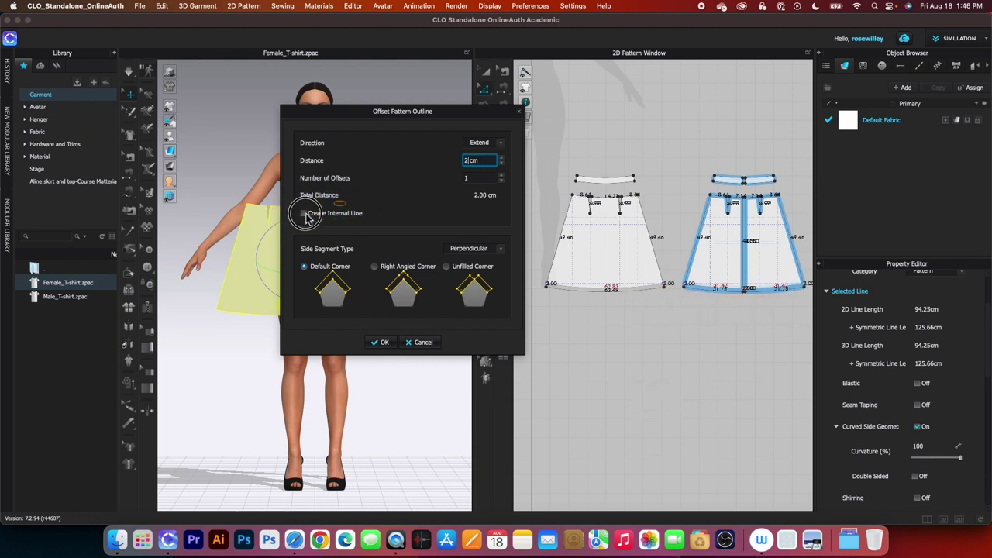
pyautogui.click(501, 251)
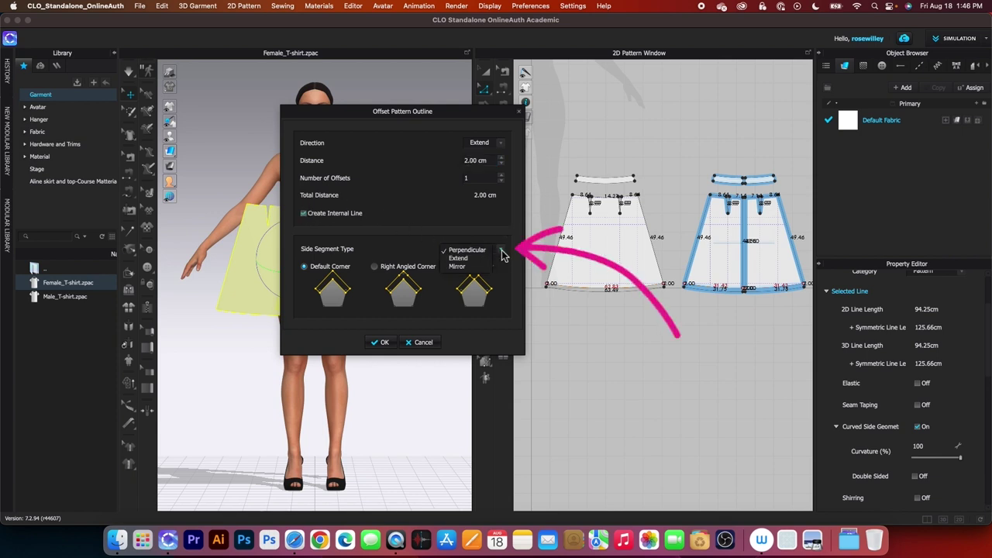
pyautogui.click(458, 267)
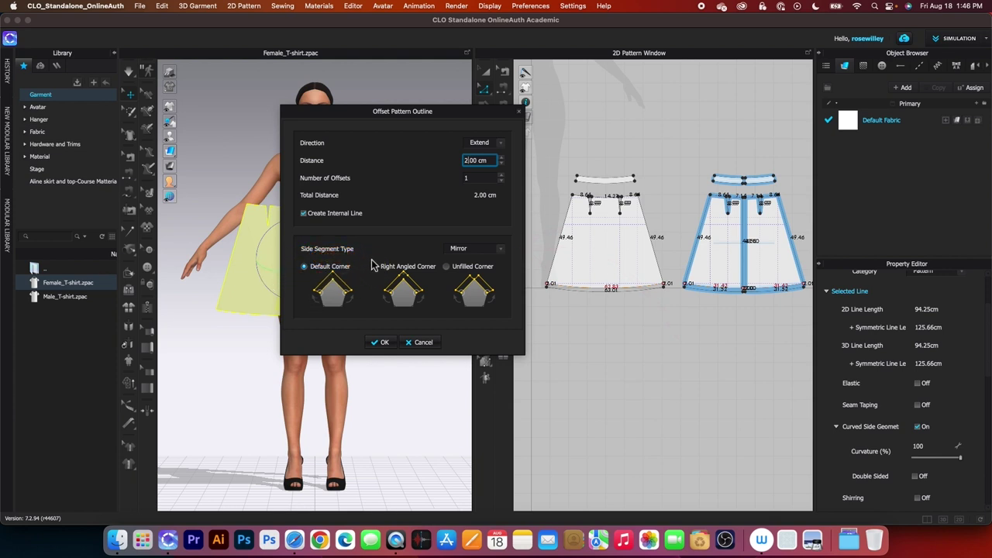
pyautogui.click(384, 343)
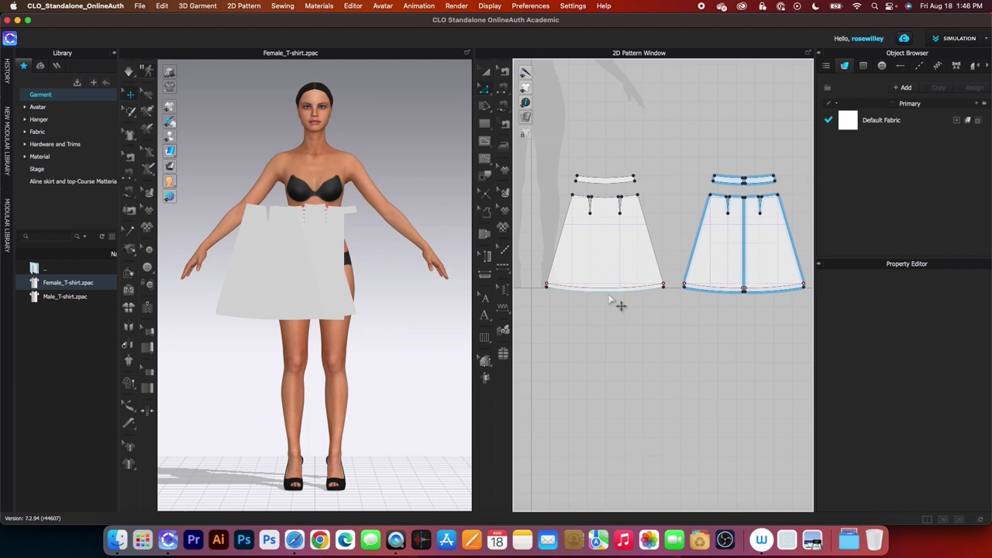
# - Offset the internal hemlines of the front and back skirt panels as one further internal line at 2 cm
pyautogui.scroll(2, 622, 305)
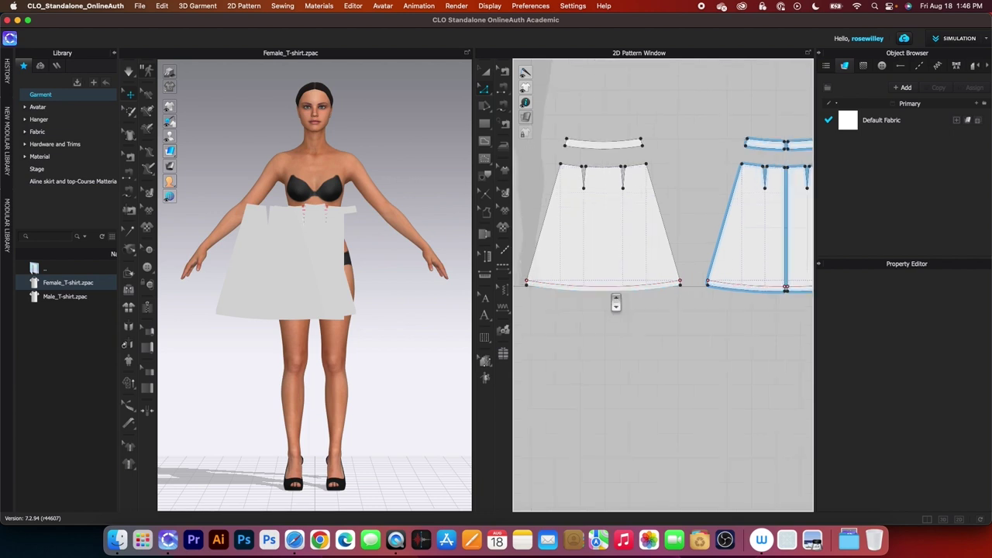
pyautogui.press('z')
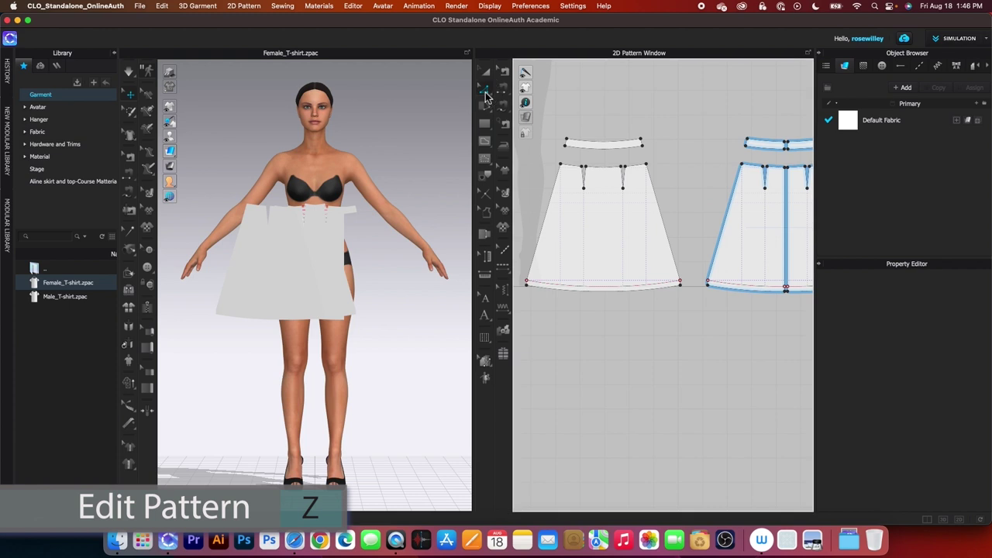
pyautogui.click(618, 286)
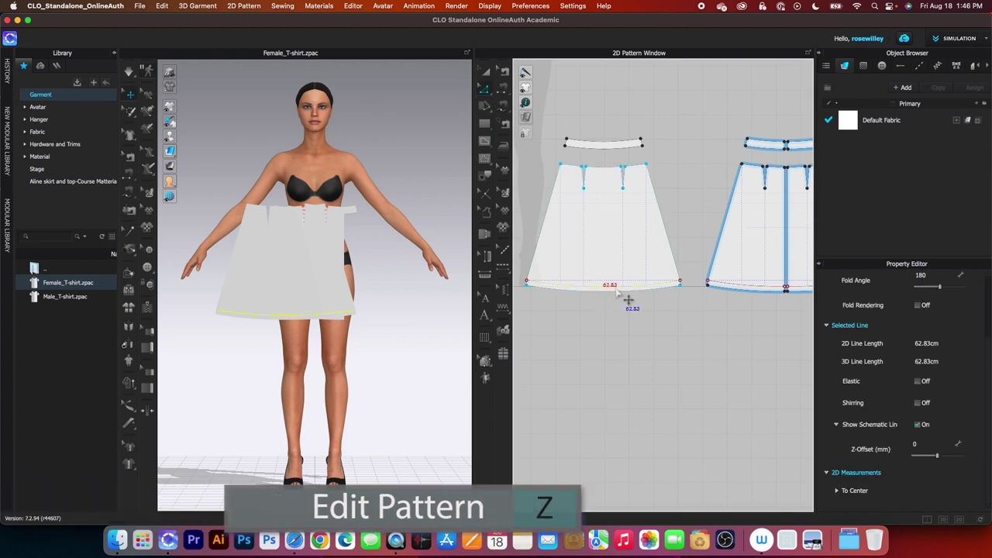
pyautogui.keyDown('shift'); pyautogui.click(765, 288); pyautogui.keyUp('shift')
pyautogui.rightClick(765, 289)
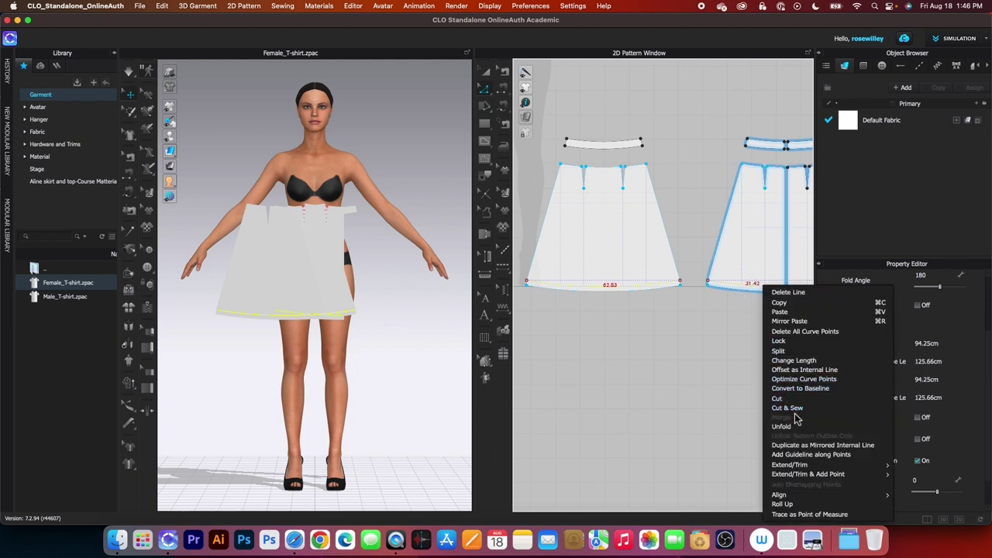
pyautogui.click(805, 371)
pyautogui.moveTo(538, 163); pyautogui.dragTo(475, 162)
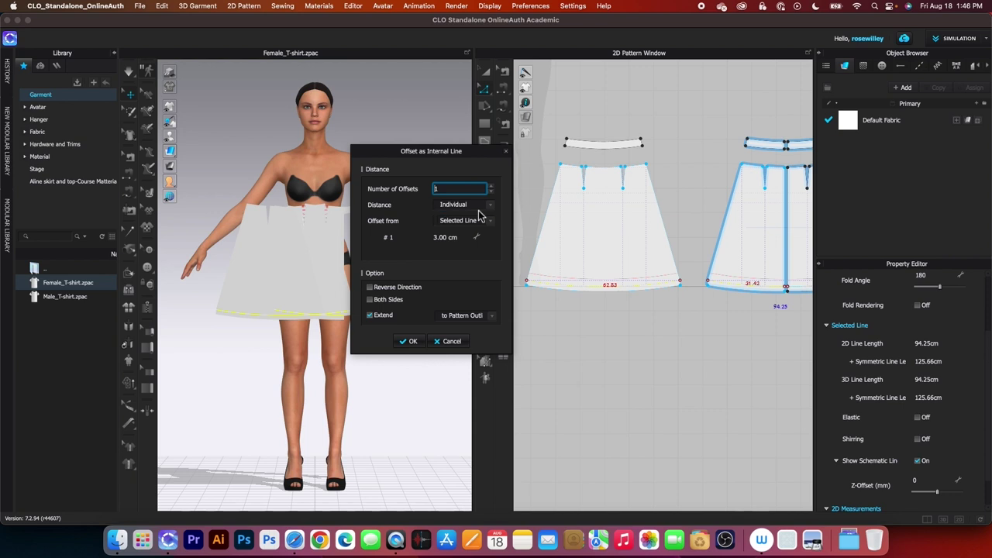
pyautogui.doubleClick(445, 238)
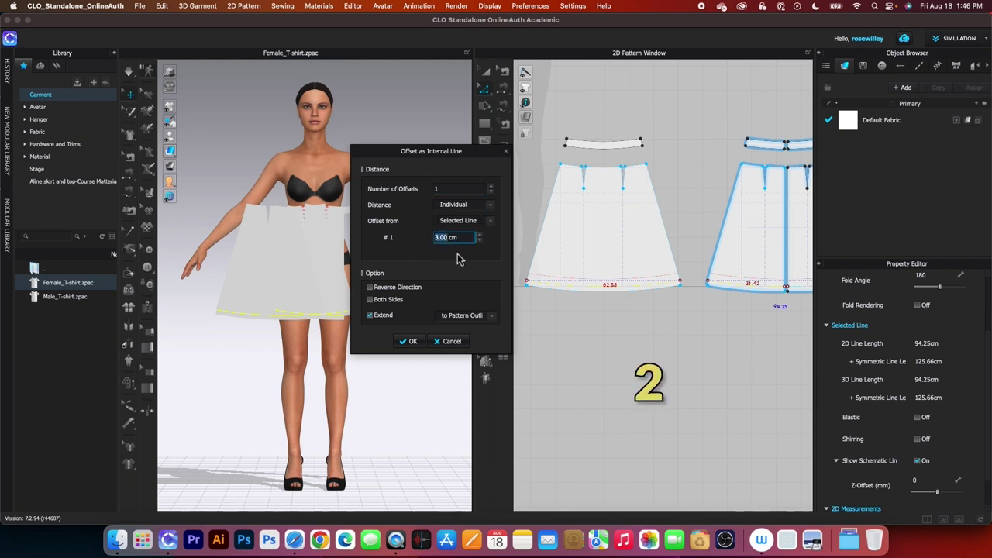
pyautogui.write('2')
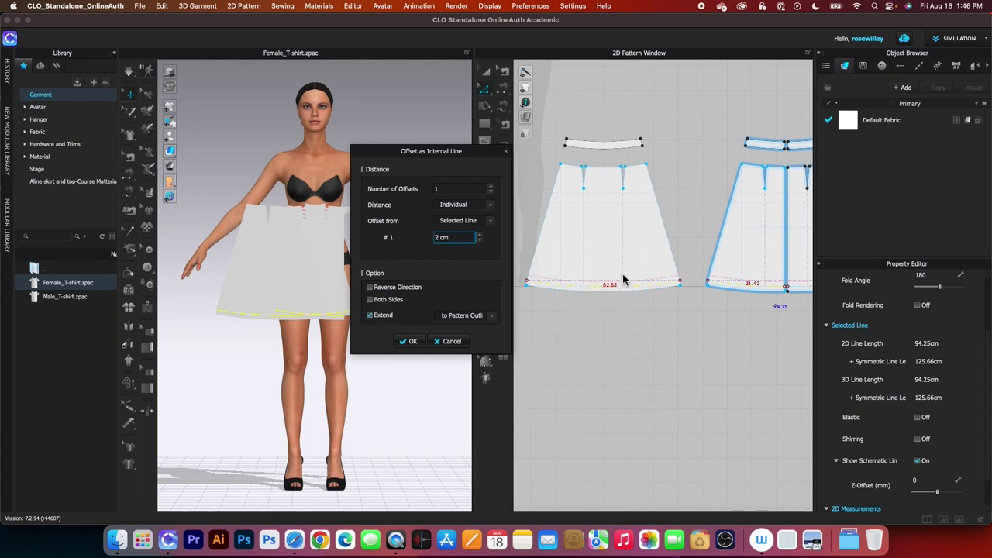
pyautogui.click(408, 341)
# - Add a V-type notch on the back skirt panel's center edge where the horizontal guideline meets it
pyautogui.scroll(-2, 720, 242)
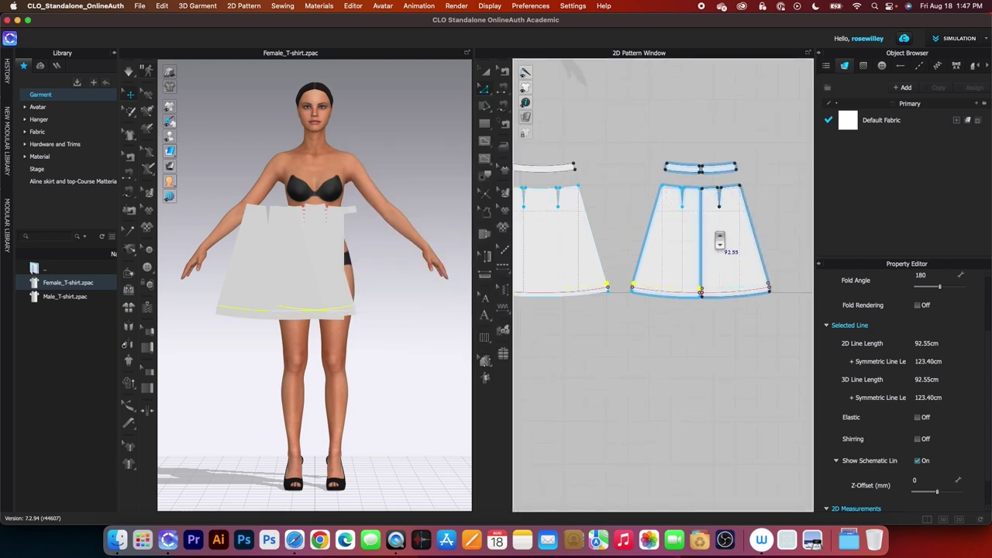
pyautogui.scroll(2, 725, 213)
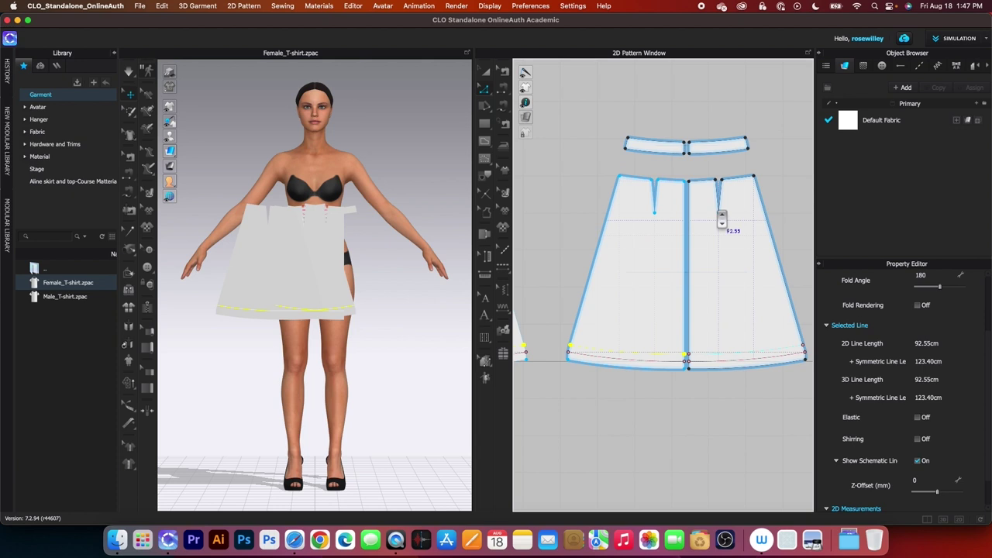
pyautogui.scroll(2, 721, 217)
pyautogui.scroll(2, 689, 278)
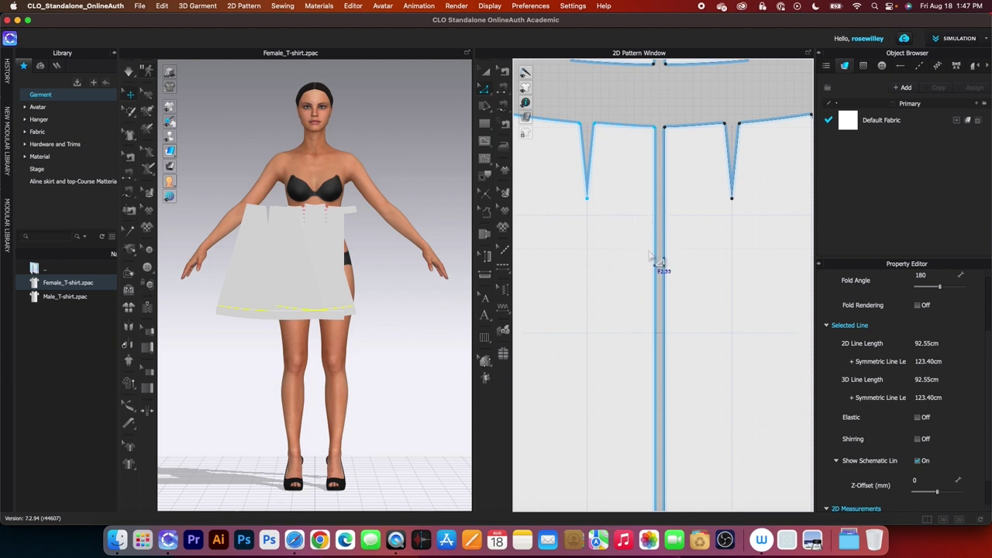
pyautogui.scroll(3, 664, 256)
pyautogui.scroll(2, 665, 254)
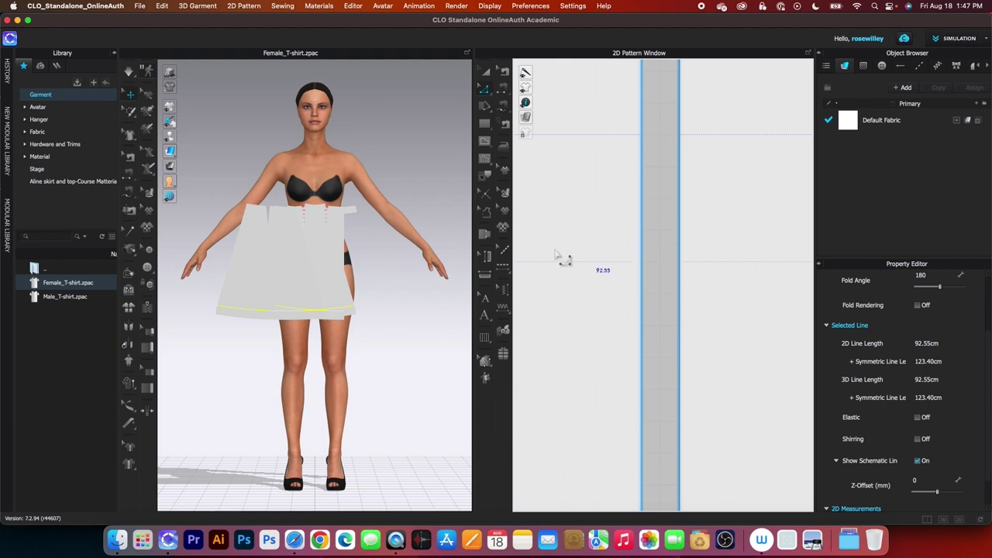
pyautogui.click(486, 195)
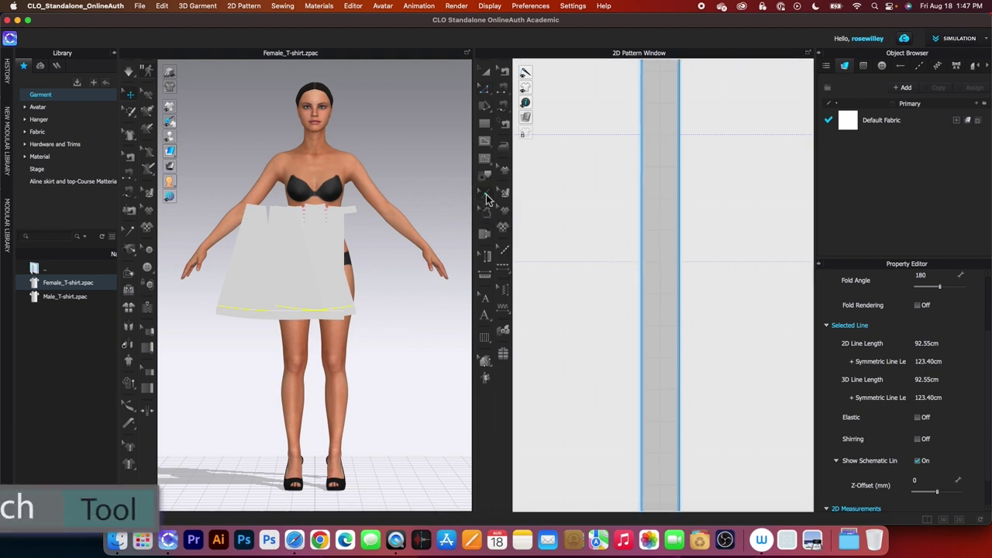
pyautogui.scroll(1, 657, 264)
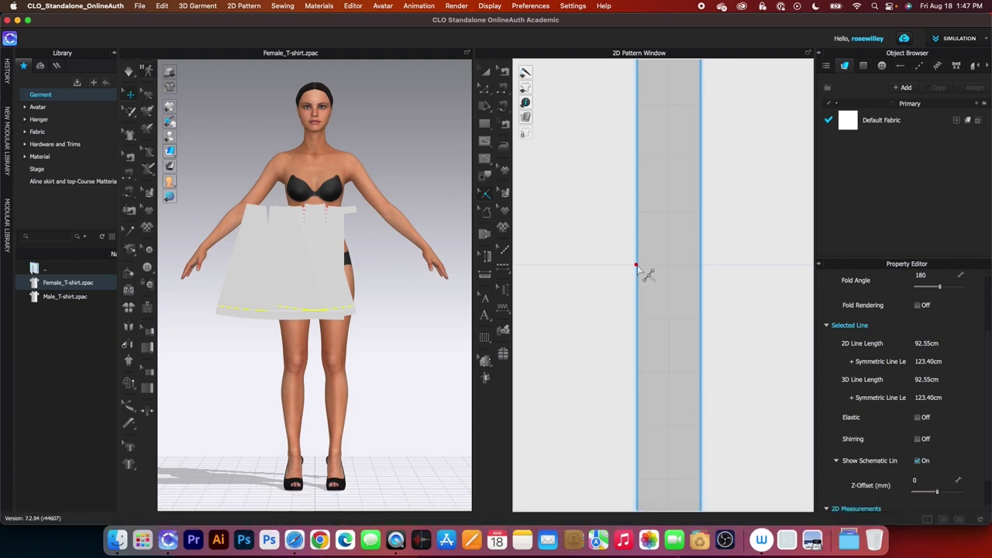
pyautogui.click(636, 266)
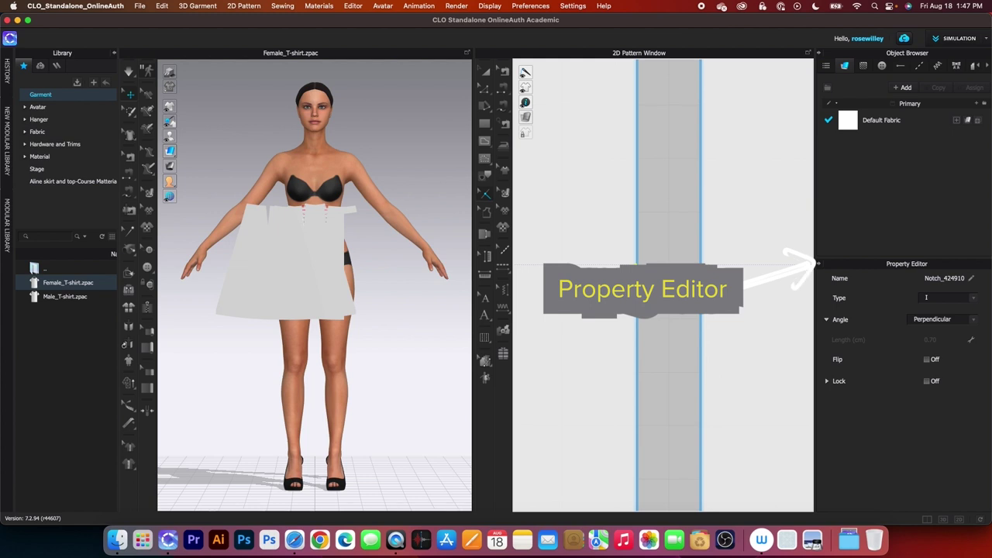
pyautogui.click(974, 300)
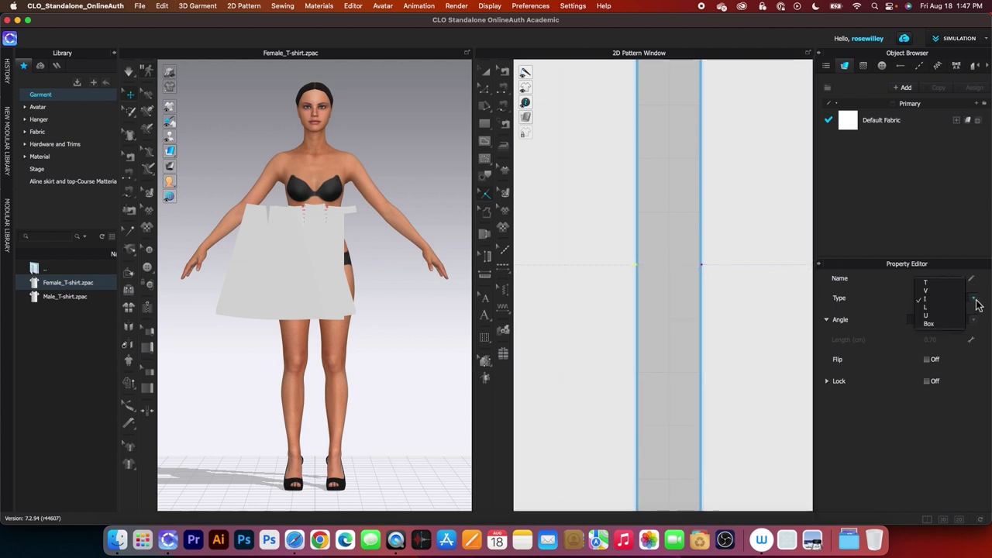
pyautogui.click(928, 291)
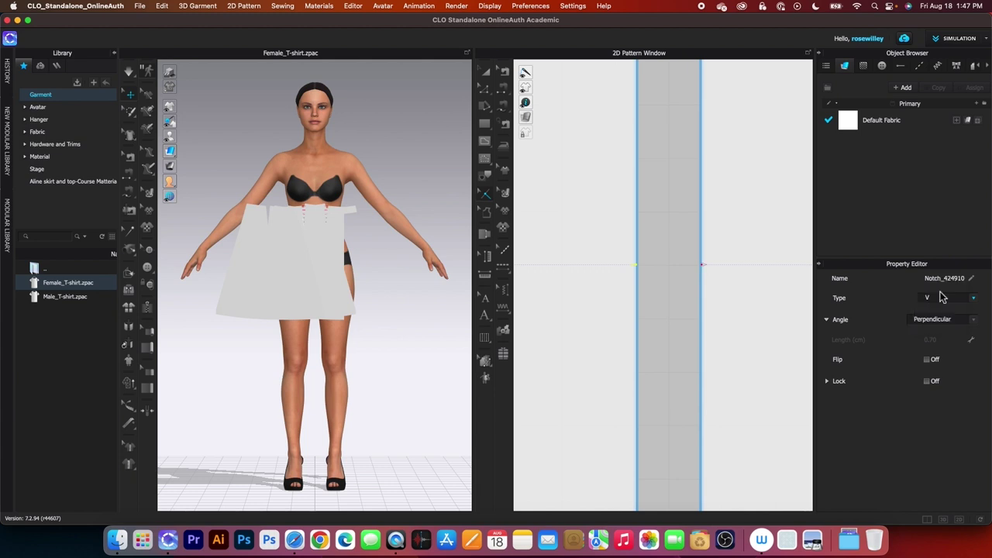
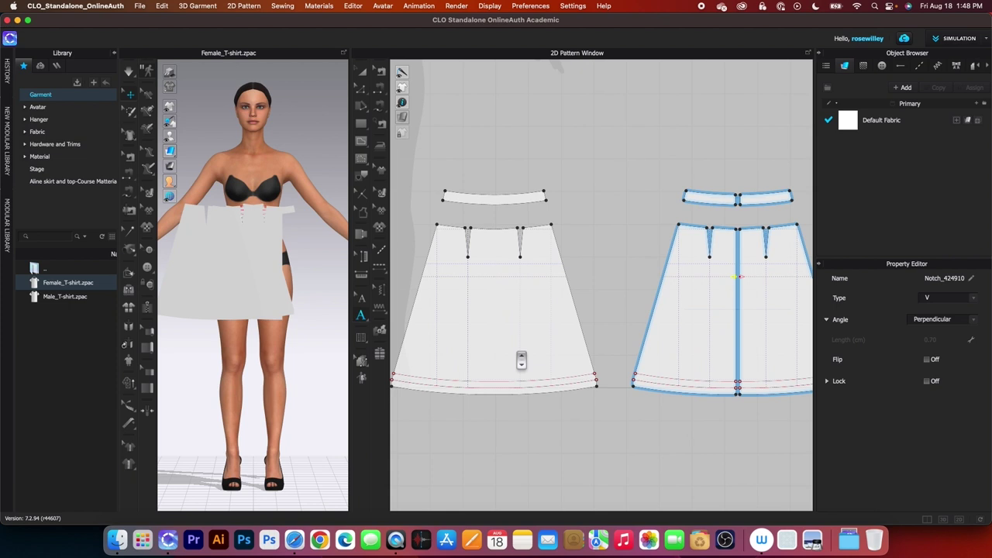
# - Annotate the front skirt panel as Skirt-F and the two back skirt panels as Skirt-B-L and Skirt-B-R
pyautogui.press('Escape')
pyautogui.write('Skirt-F')
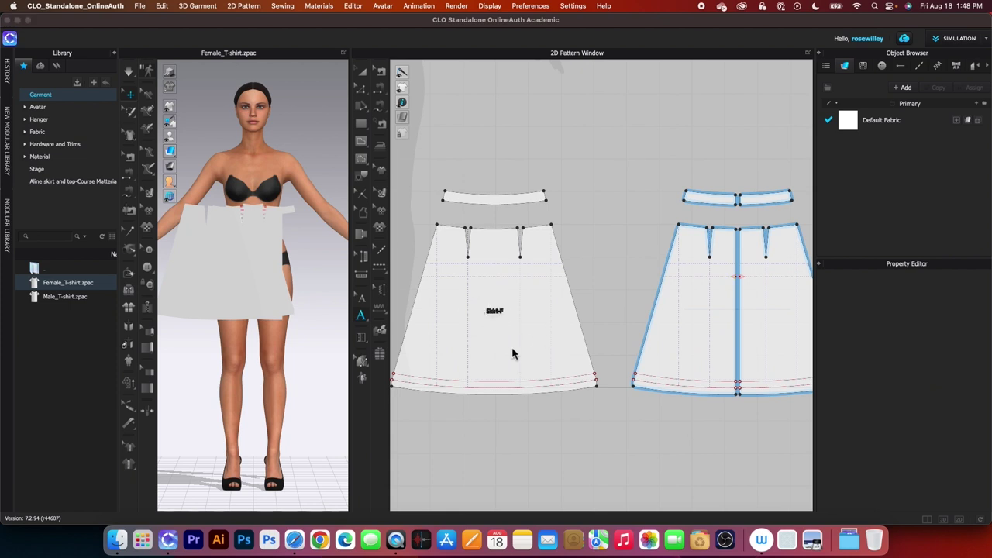
pyautogui.click(690, 314)
pyautogui.write('Skirt-B-L')
pyautogui.click(766, 308)
pyautogui.write('SM')
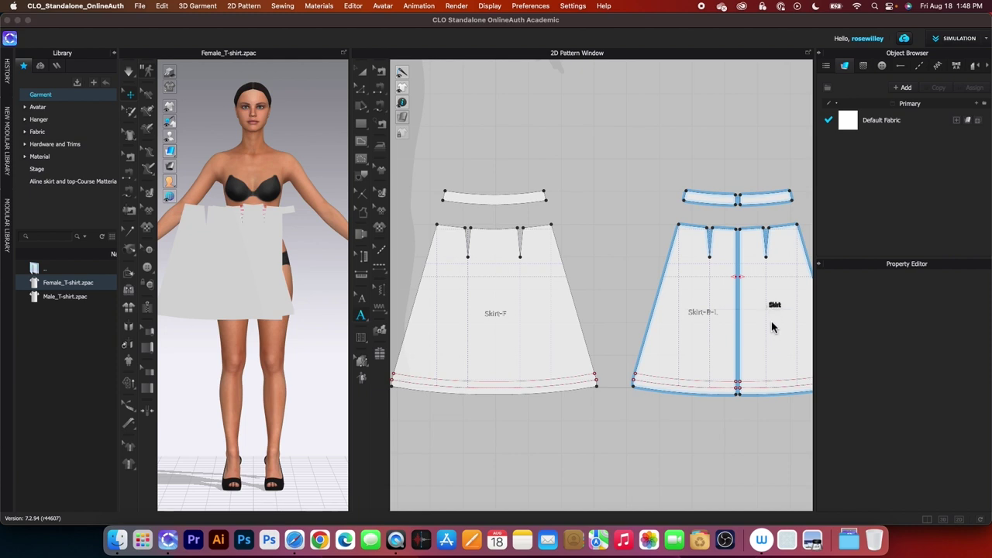
pyautogui.write('B-R')
# - Annotate the two back waistband pieces as W-B-L and W-B-R
pyautogui.click(710, 204)
pyautogui.write('W-B-L')
pyautogui.click(753, 197)
pyautogui.write('W-B-R')
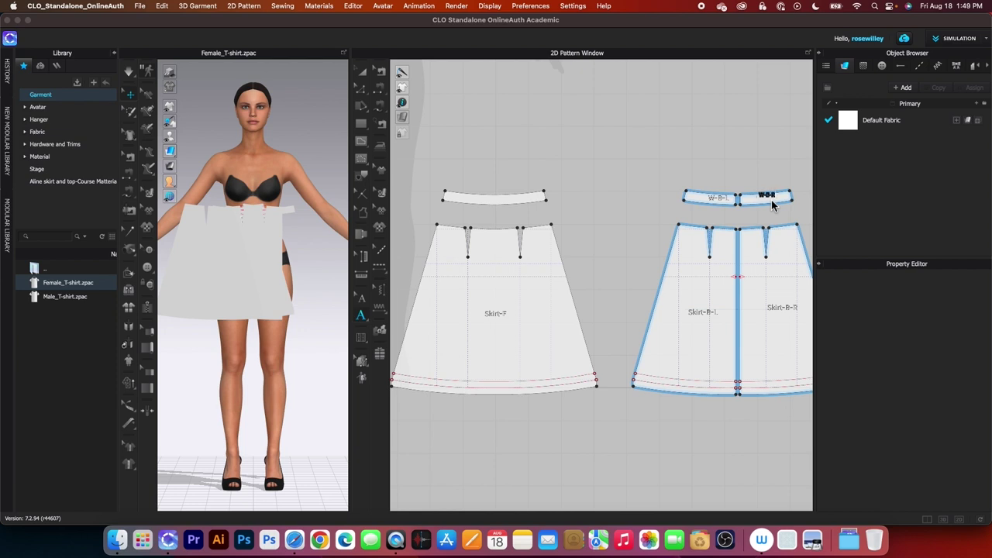
# - Annotate the front waistband piece as W-F and select that label with Edit Annotation
pyautogui.click(496, 207)
pyautogui.write('W-F')
pyautogui.click(363, 310)
pyautogui.scroll(3, 521, 198)
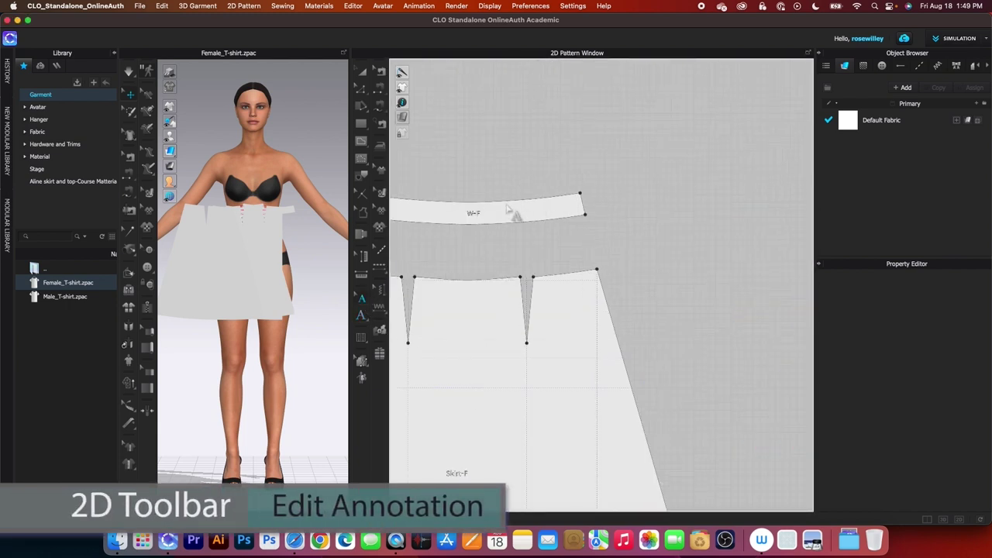
pyautogui.click(471, 211)
pyautogui.scroll(-5, 470, 215)
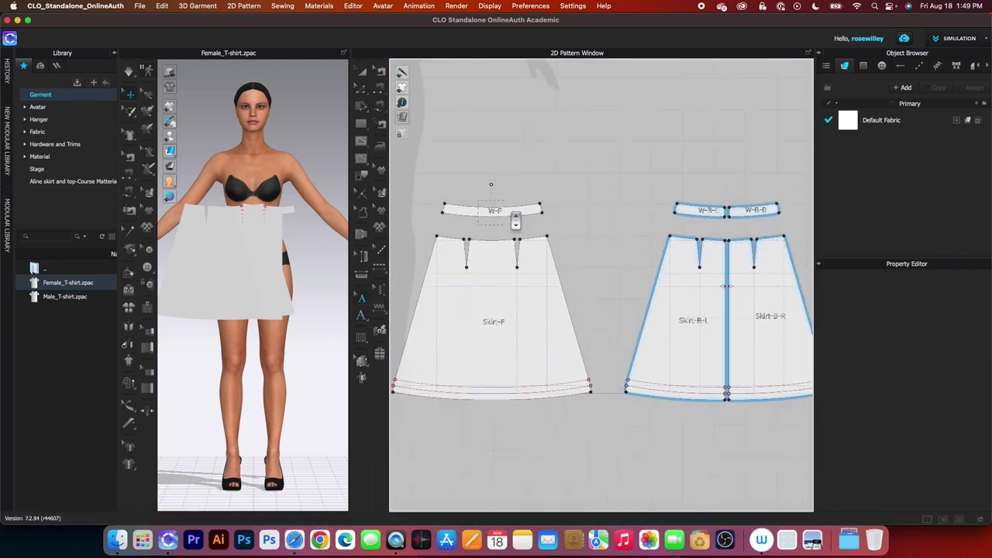
# - Move the Skirt-B-R label on the back skirt panel so it sits level with the Skirt-B-L label
pyautogui.click(731, 305)
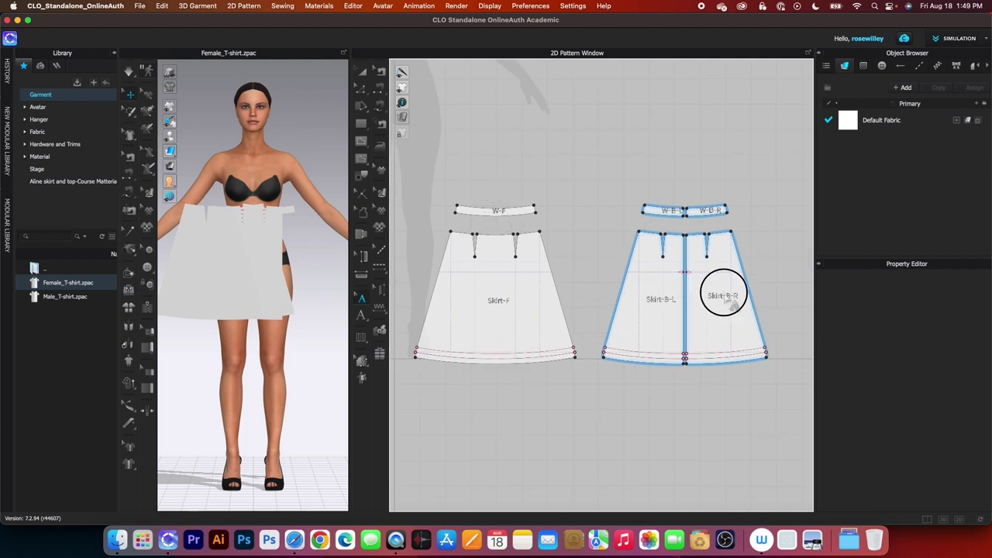
pyautogui.scroll(2, 733, 305)
pyautogui.moveTo(733, 305); pyautogui.dragTo(730, 313)
pyautogui.scroll(-2, 732, 318)
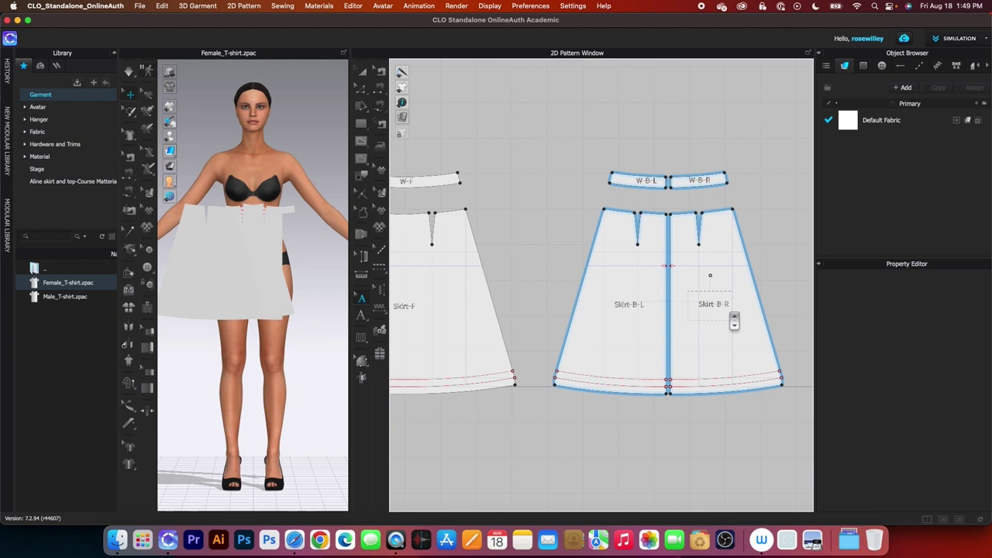
# - Nudge the W-B-R and W-B-L labels into place within the two back waistband pieces
pyautogui.scroll(4, 698, 185)
pyautogui.moveTo(702, 188); pyautogui.dragTo(705, 189)
pyautogui.moveTo(578, 190); pyautogui.dragTo(586, 190)
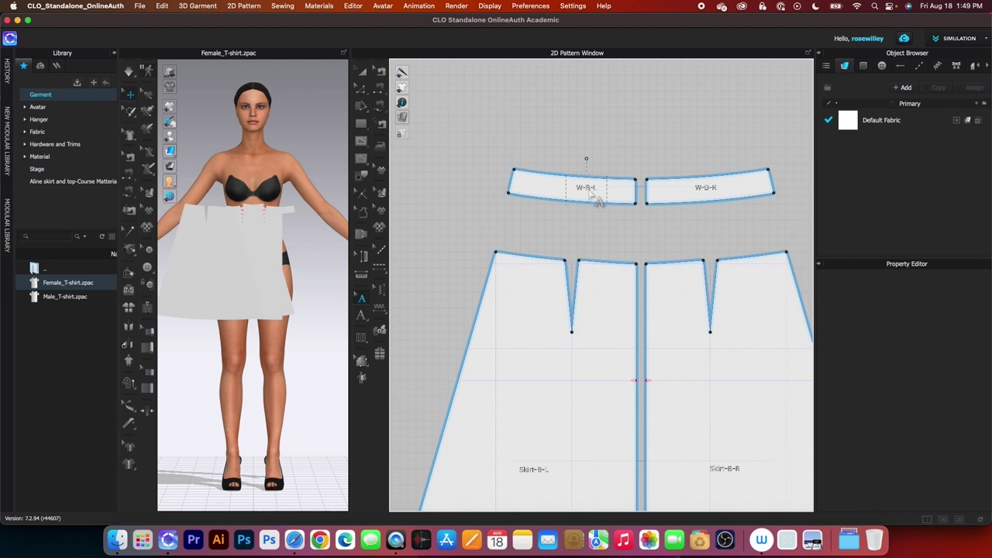
pyautogui.rightClick(597, 197)
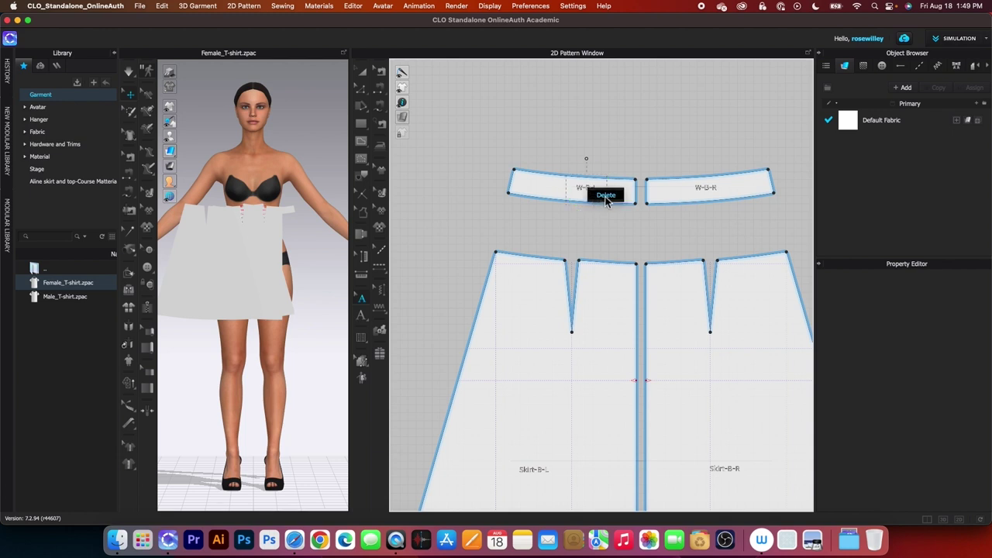
pyautogui.click(577, 190)
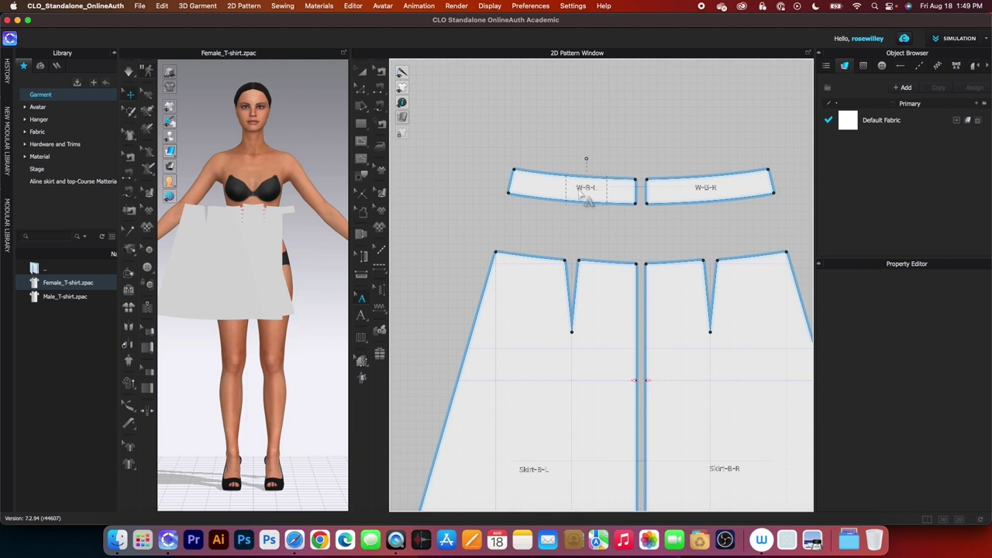
pyautogui.scroll(-6, 583, 198)
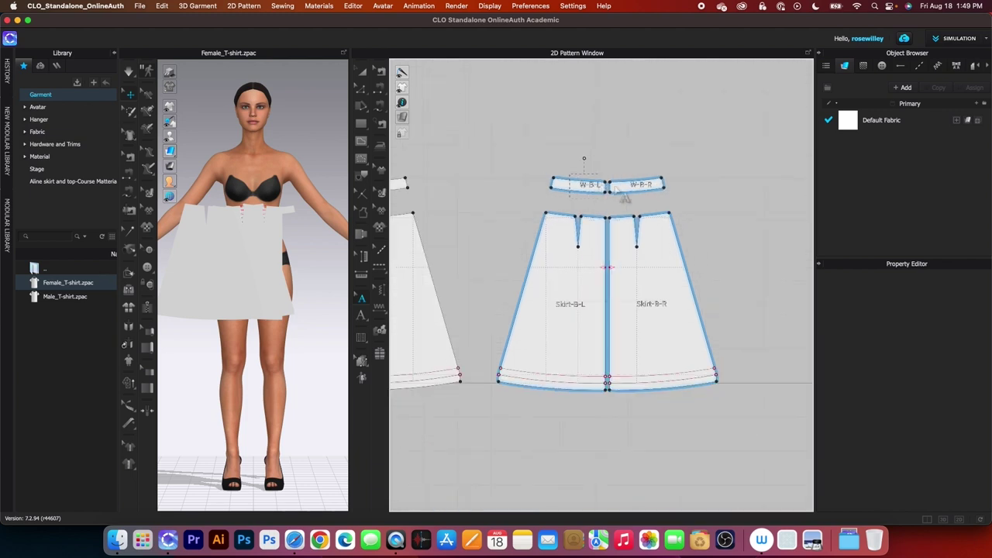
pyautogui.scroll(-2, 575, 195)
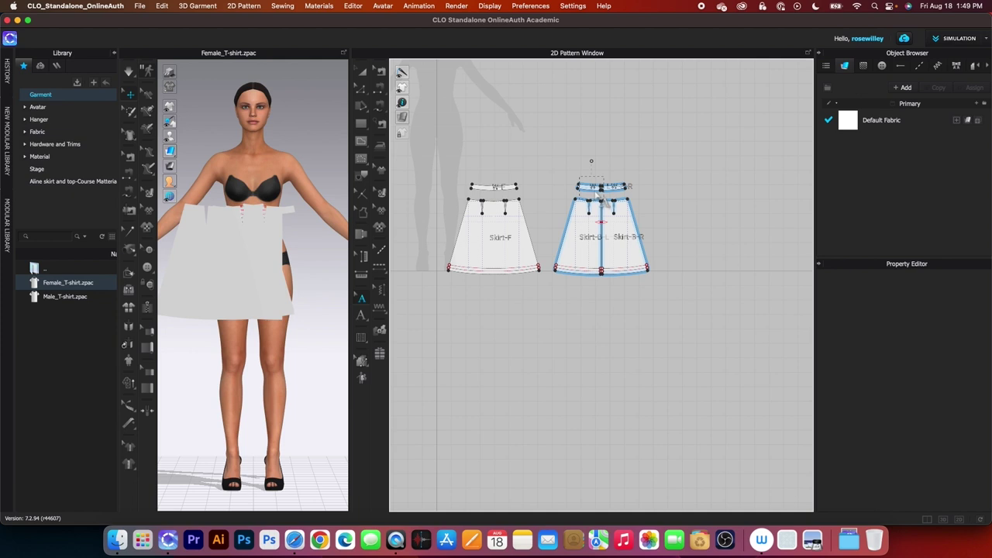